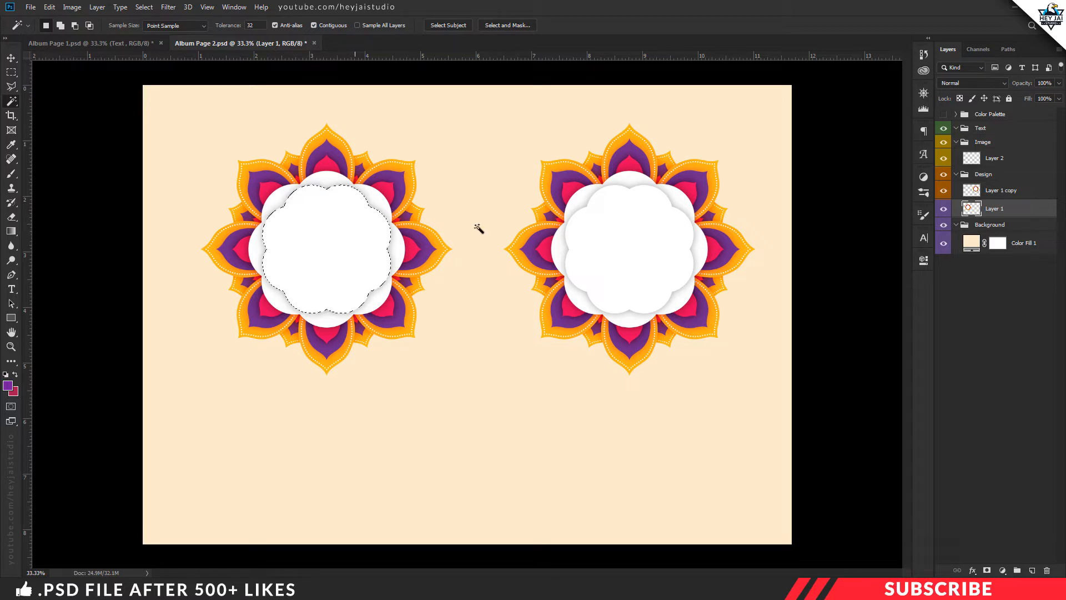
Set the foreground color to black (000000), fill the selected flower center on Layer 2 with it, and deselect
click(957, 161)
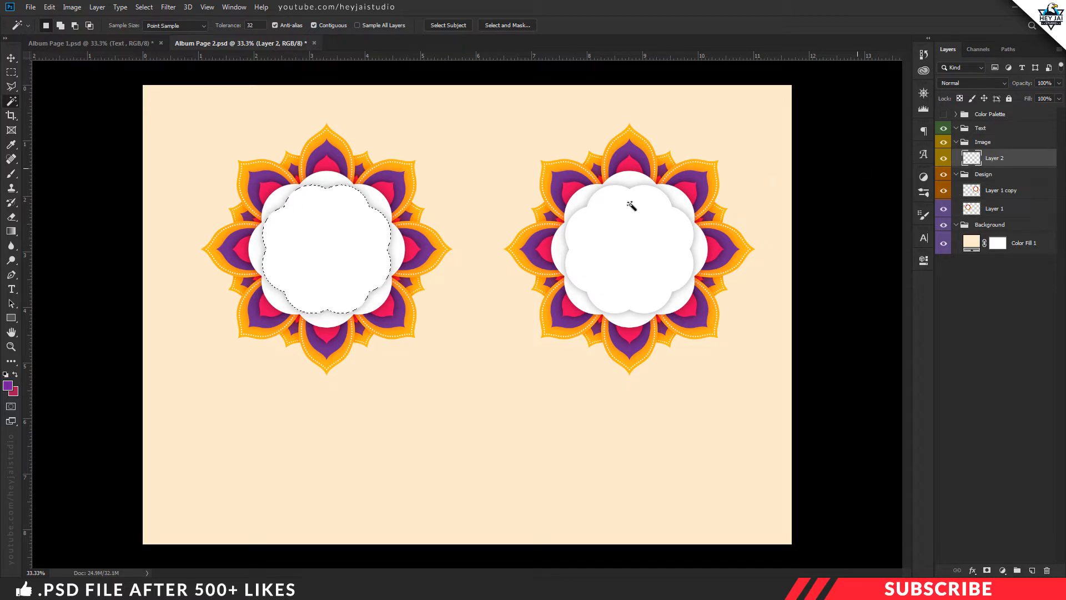
key(i)
click(7, 386)
click(717, 307)
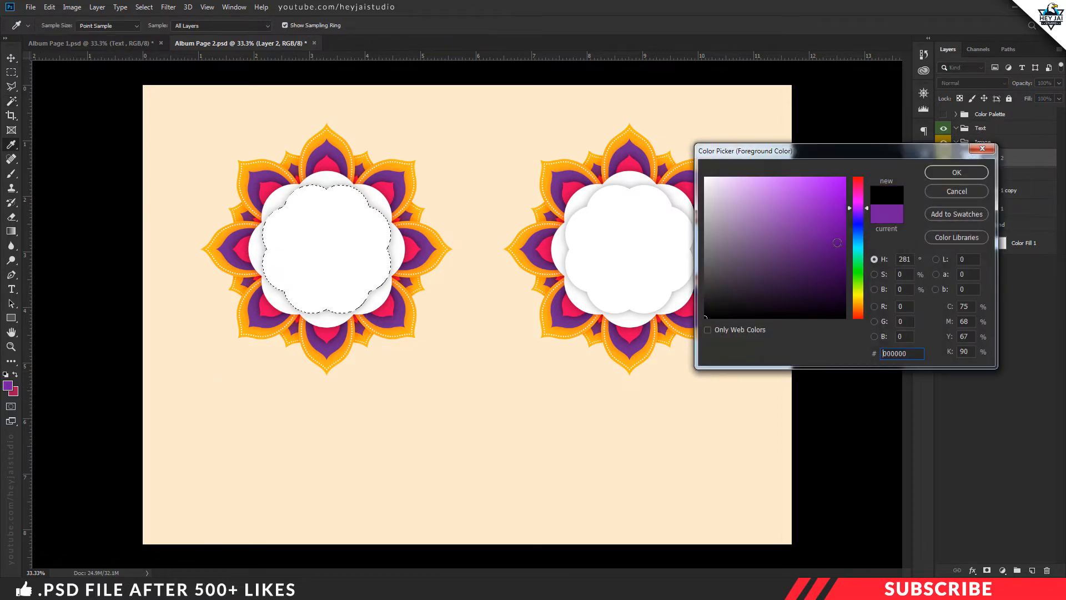
click(953, 172)
key(alt+BackSpace)
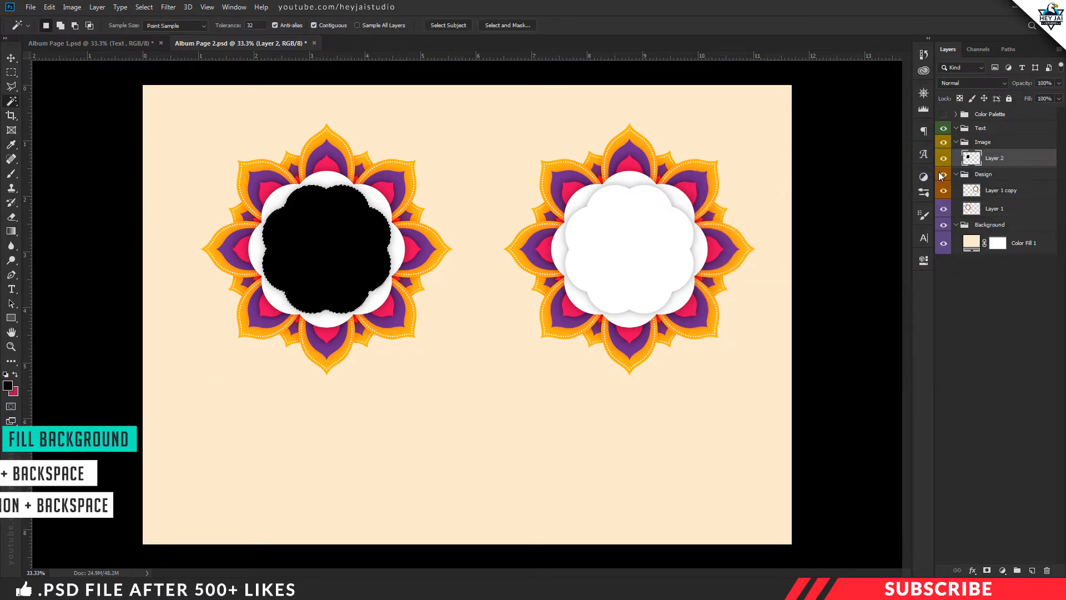
key(ctrl+d)
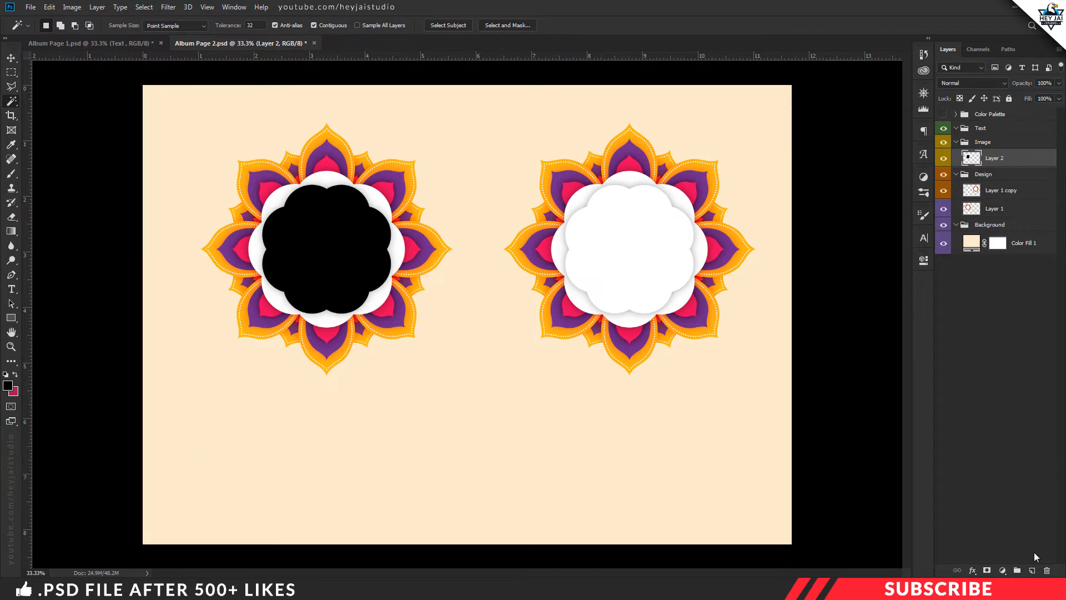
Create a layer above Layer 2 and fill it with black in the shape of Layer 1 copy's white flower center, then deselect
click(1032, 570)
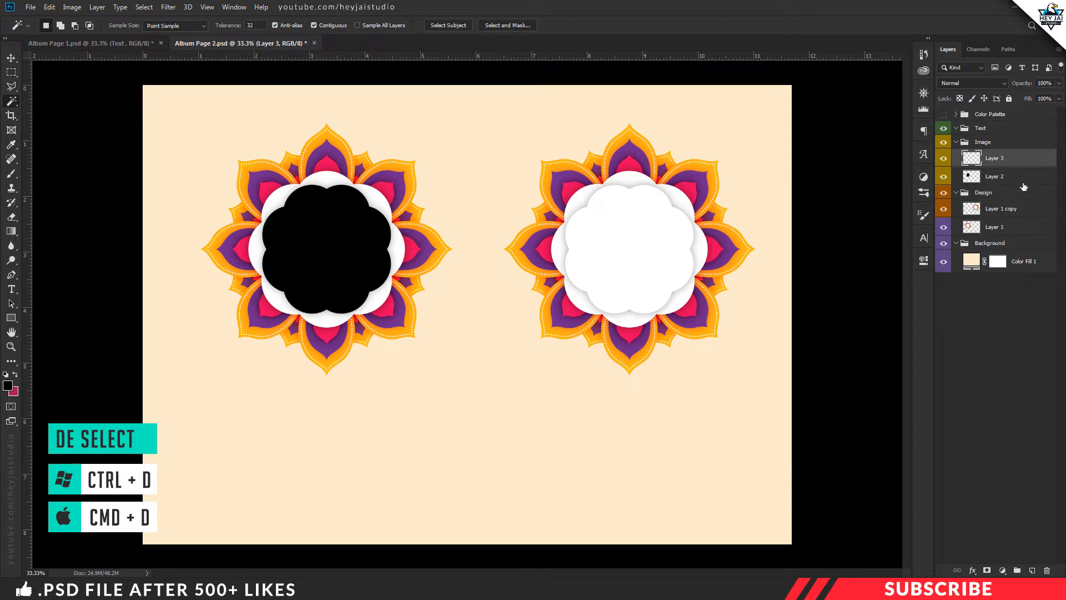
click(997, 214)
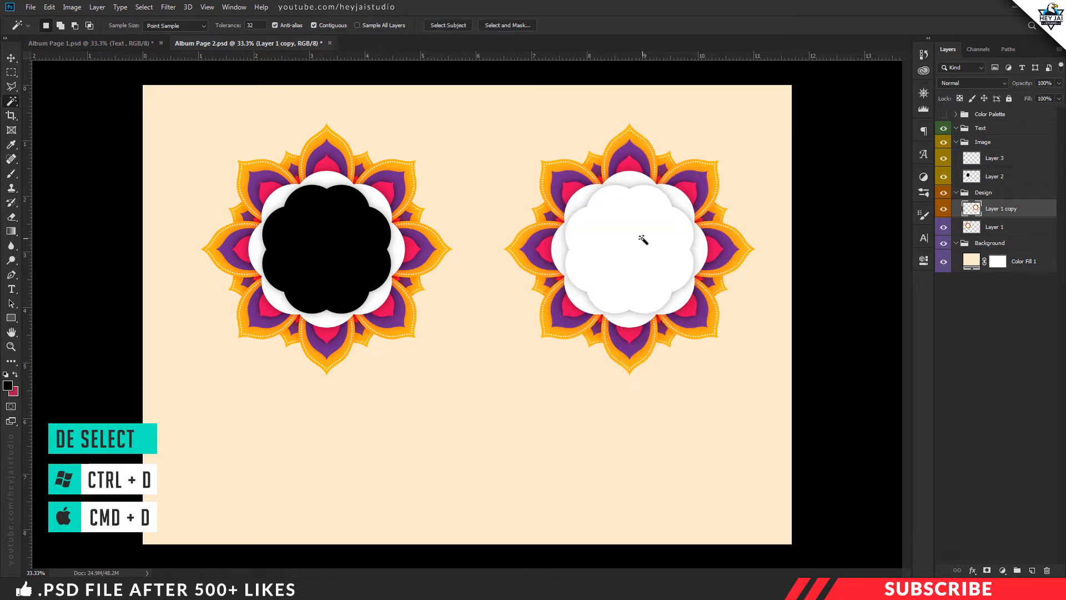
click(643, 238)
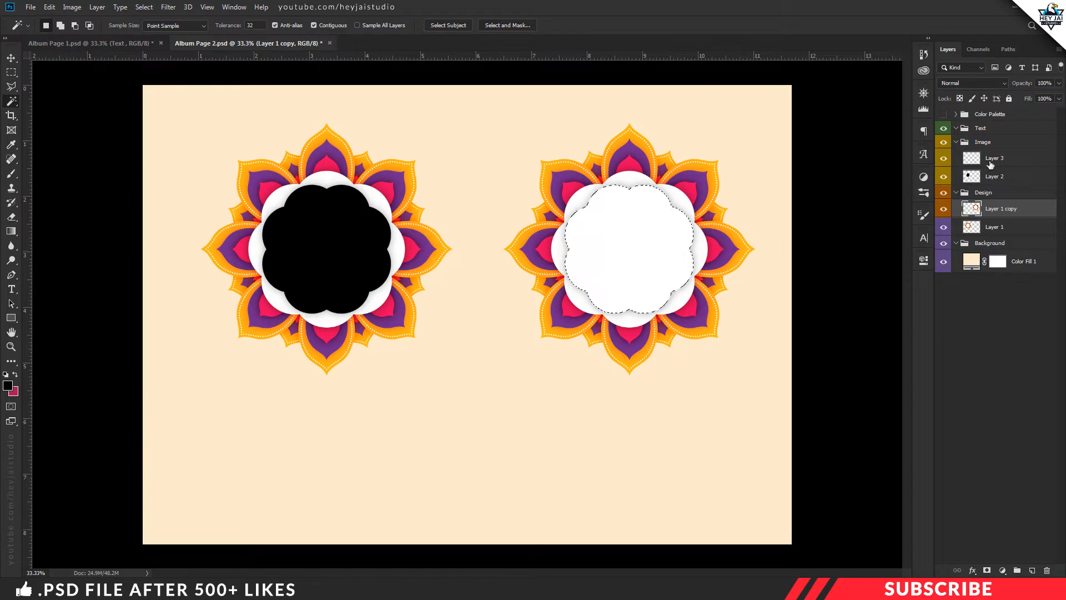
click(992, 162)
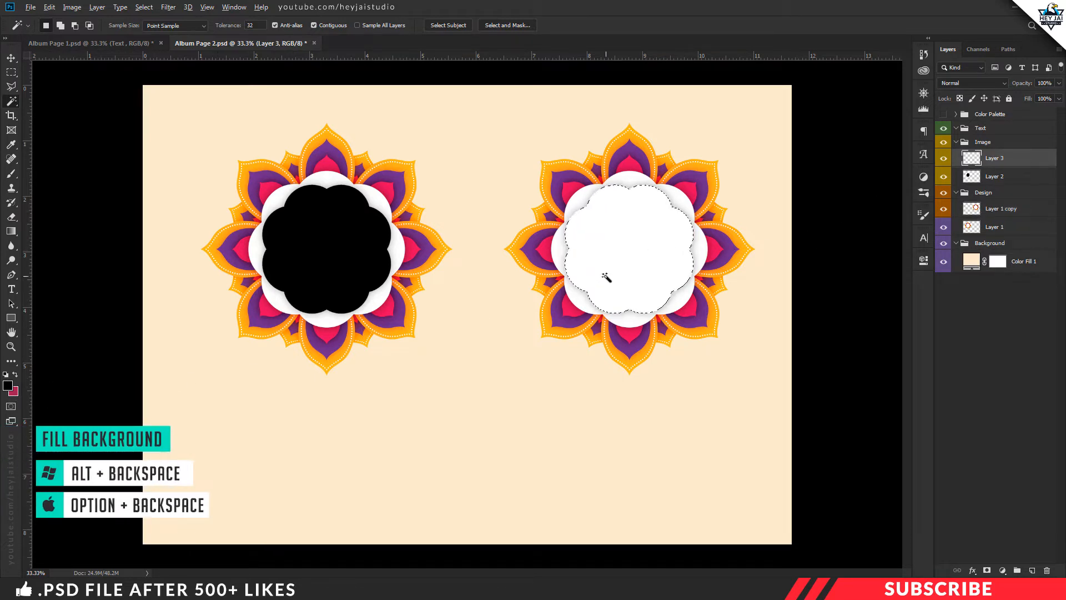
key(alt+BackSpace)
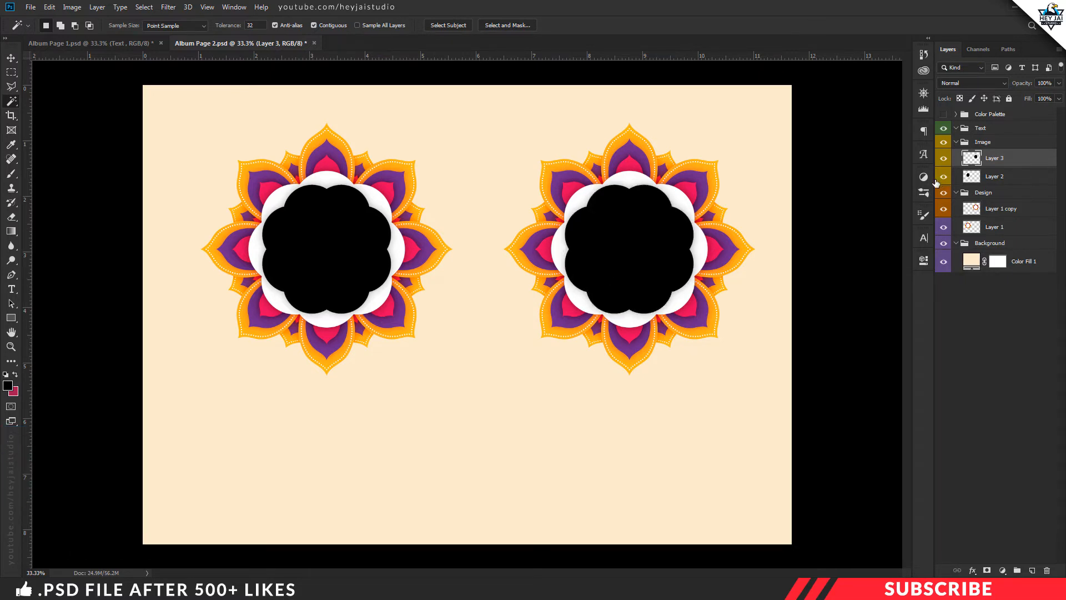
key(v)
key(ctrl+d)
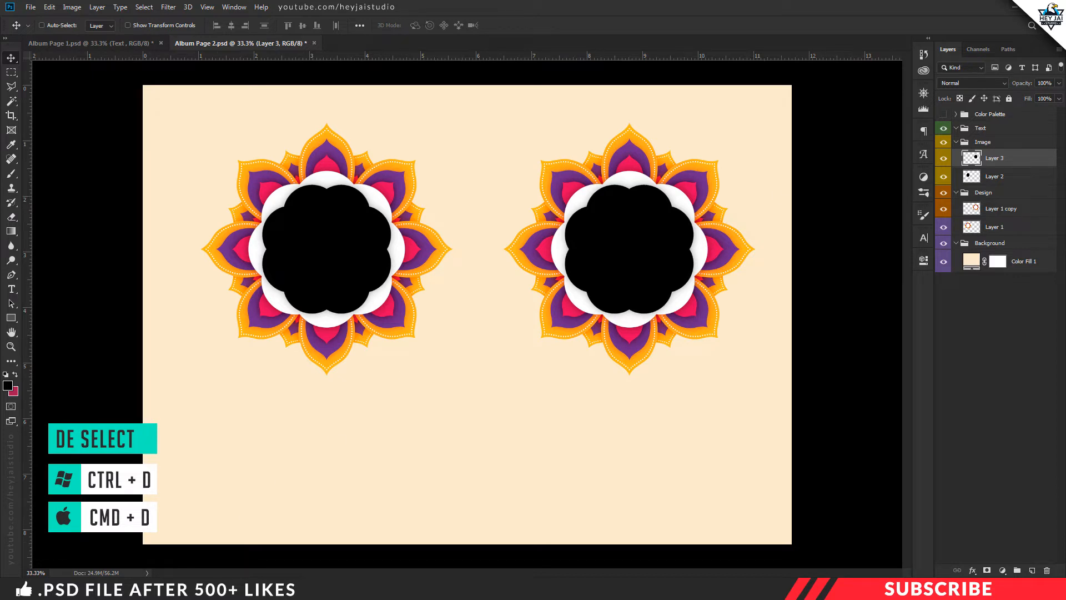
Open Image 2 from the Project File folder in Photoshop, copy the photo into Album Page 2, and close the source image
mouse_move(280, 589)
click(227, 536)
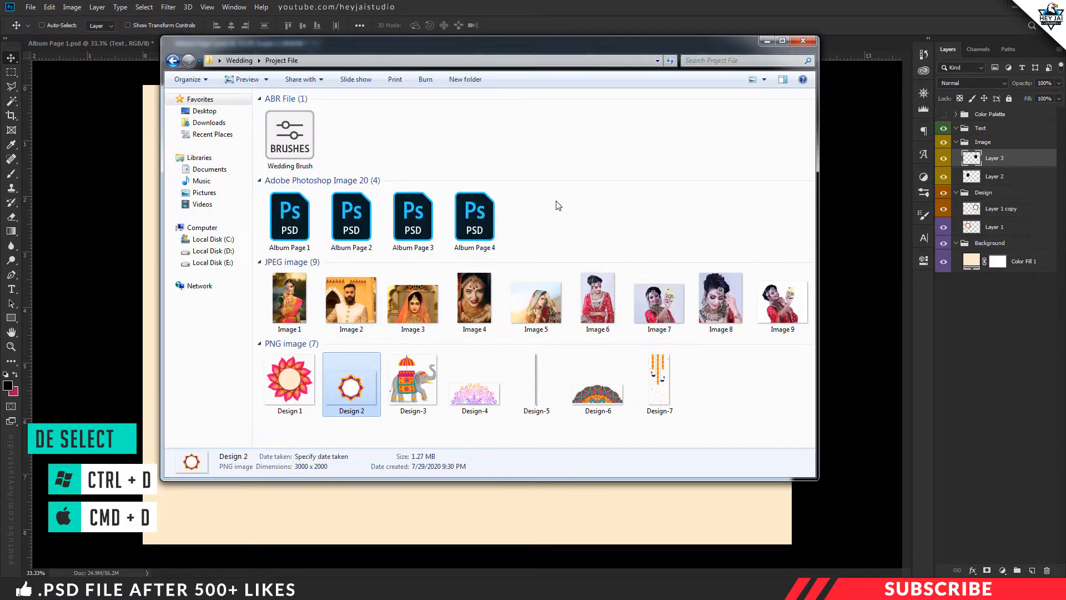
click(528, 249)
right_click(340, 300)
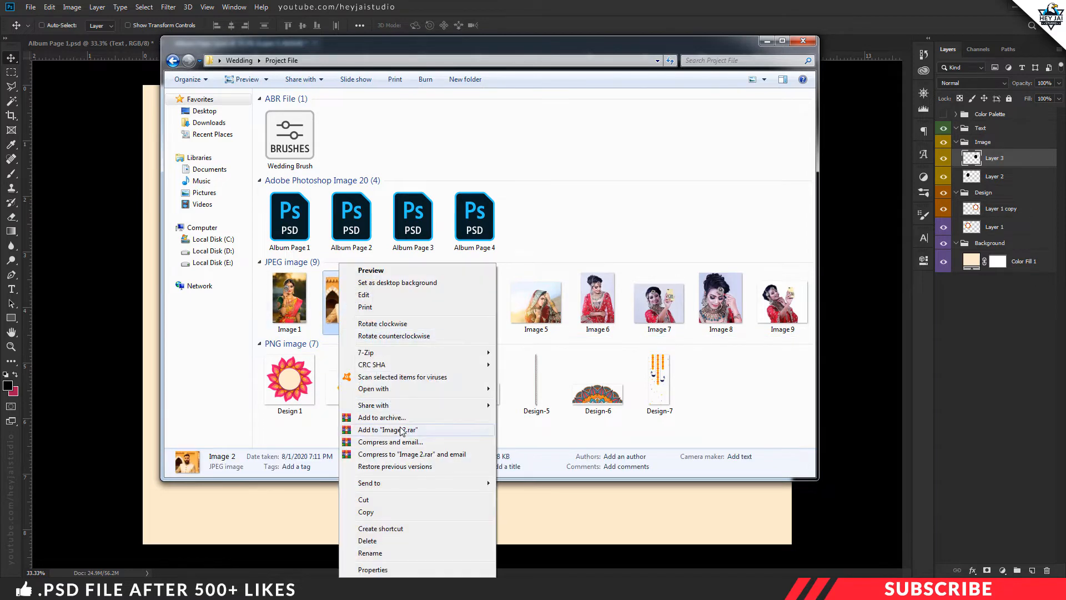
mouse_move(401, 392)
click(536, 391)
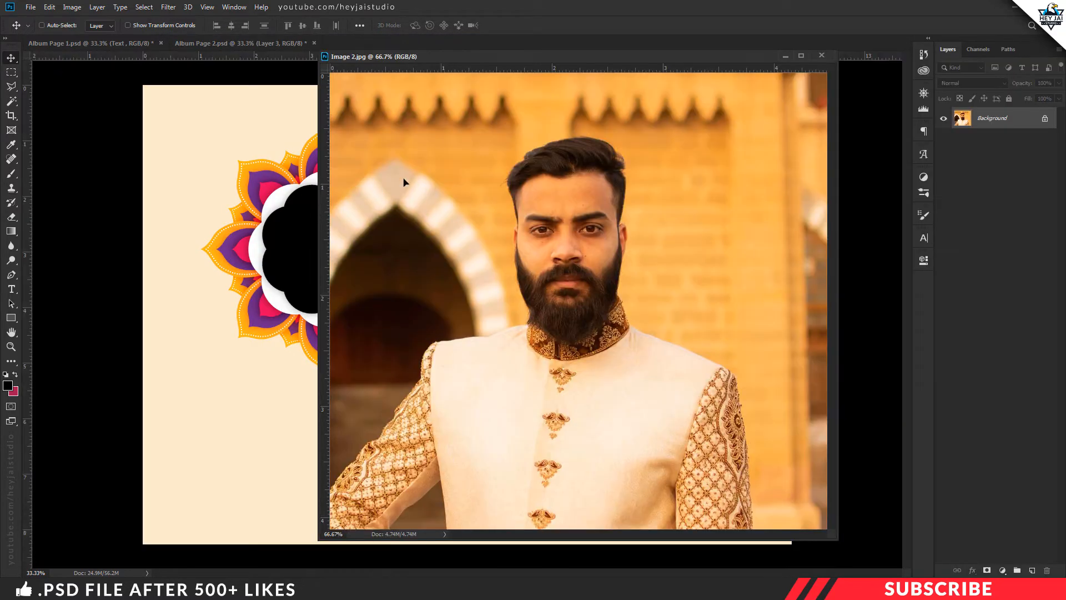
drag(405, 178, 872, 53)
click(822, 55)
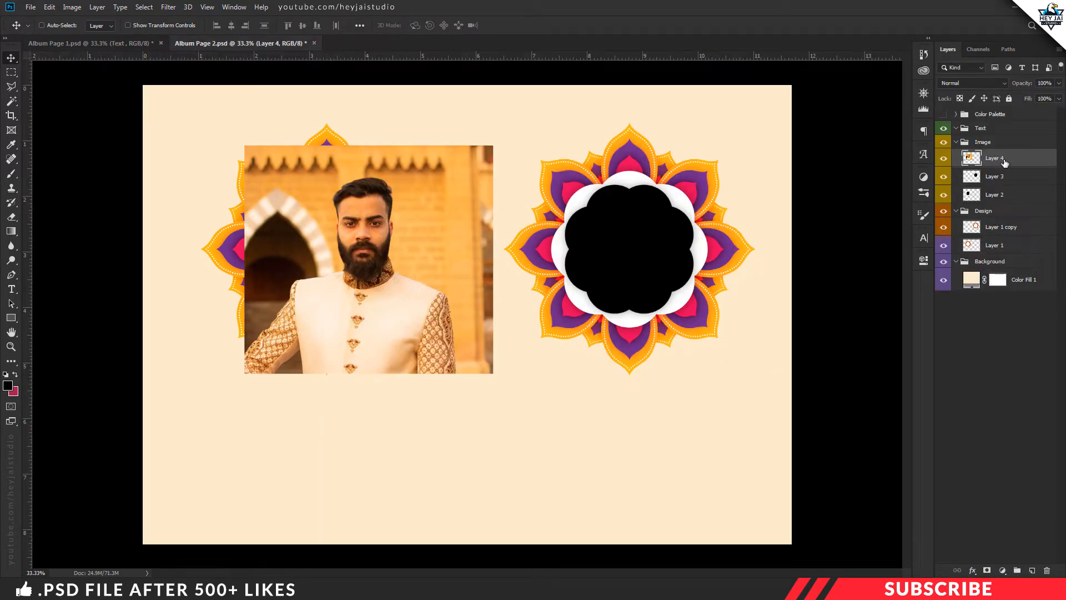
Move the groom photo layer directly above Layer 2 and clip it to that black shape with a clipping mask
drag(1006, 162, 1008, 187)
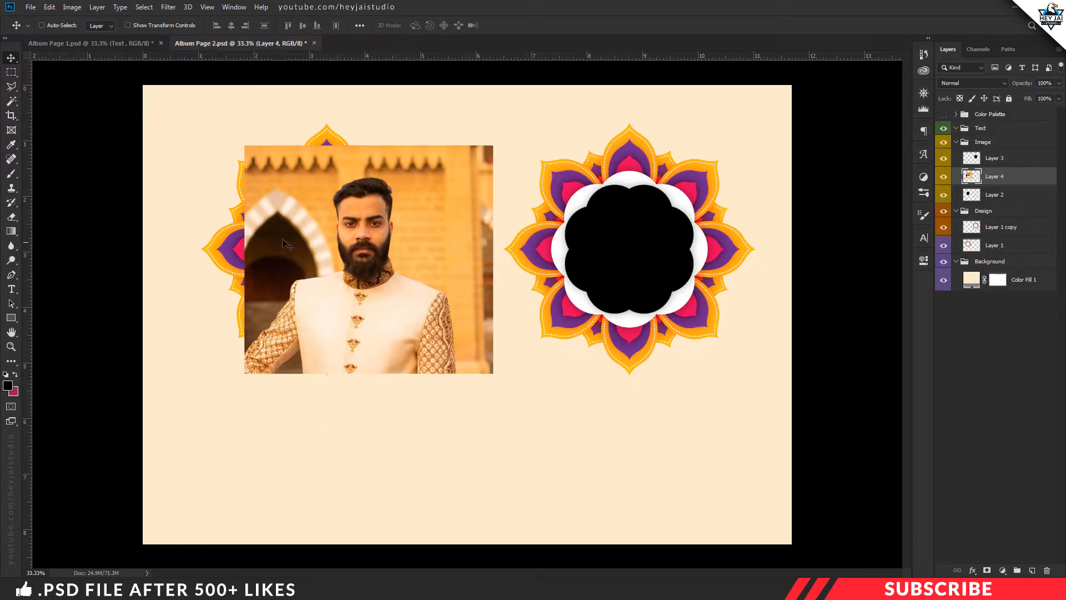
right_click(1019, 182)
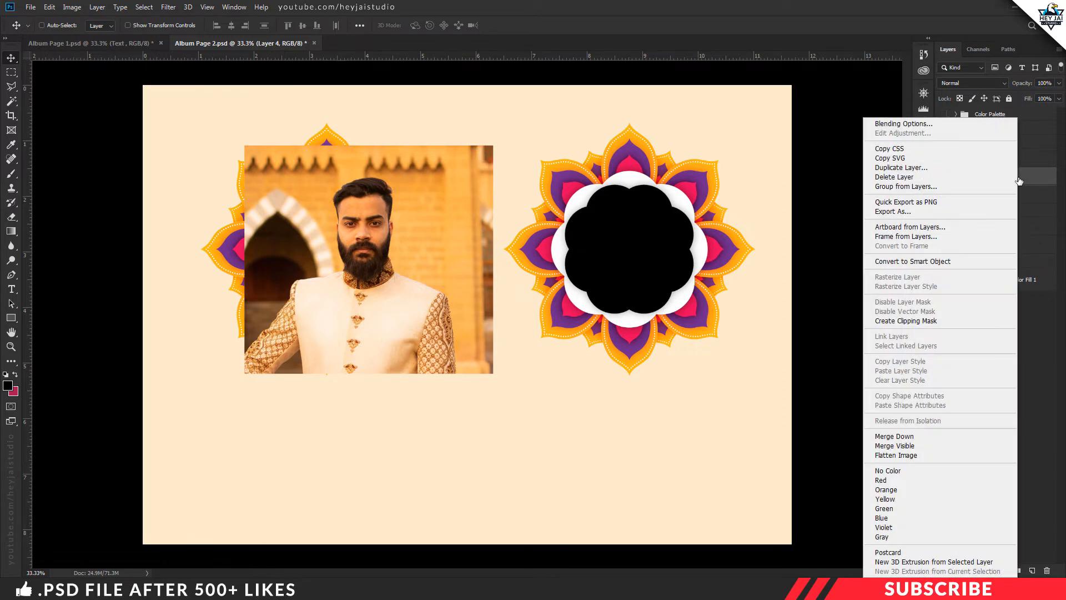
click(902, 320)
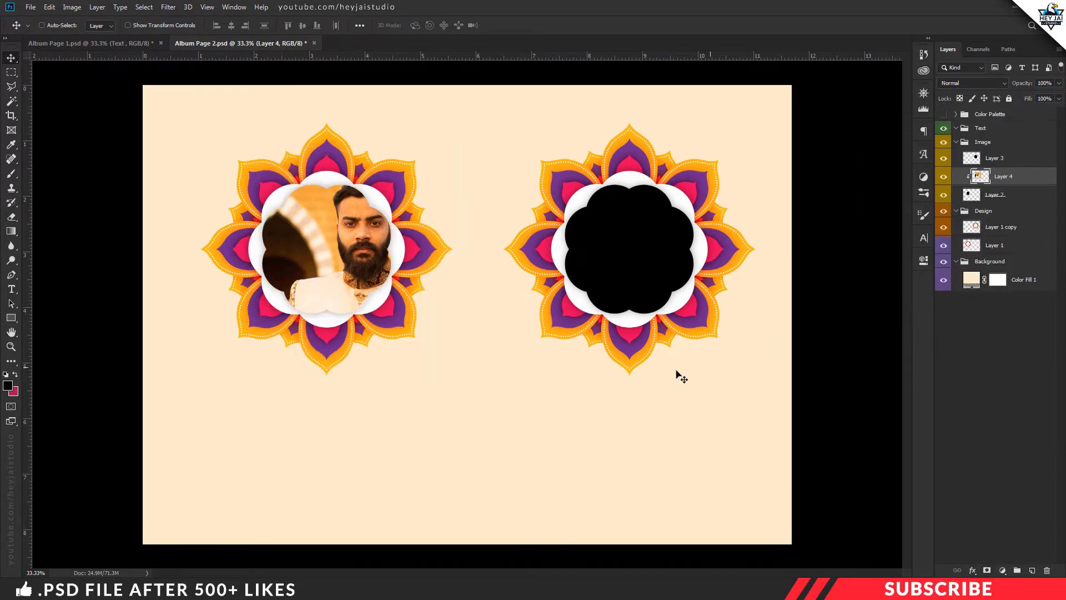
Free-transform the groom photo, scaling it down slightly and centering his face inside the left flower frame
key(ctrl+t)
drag(454, 269, 418, 288)
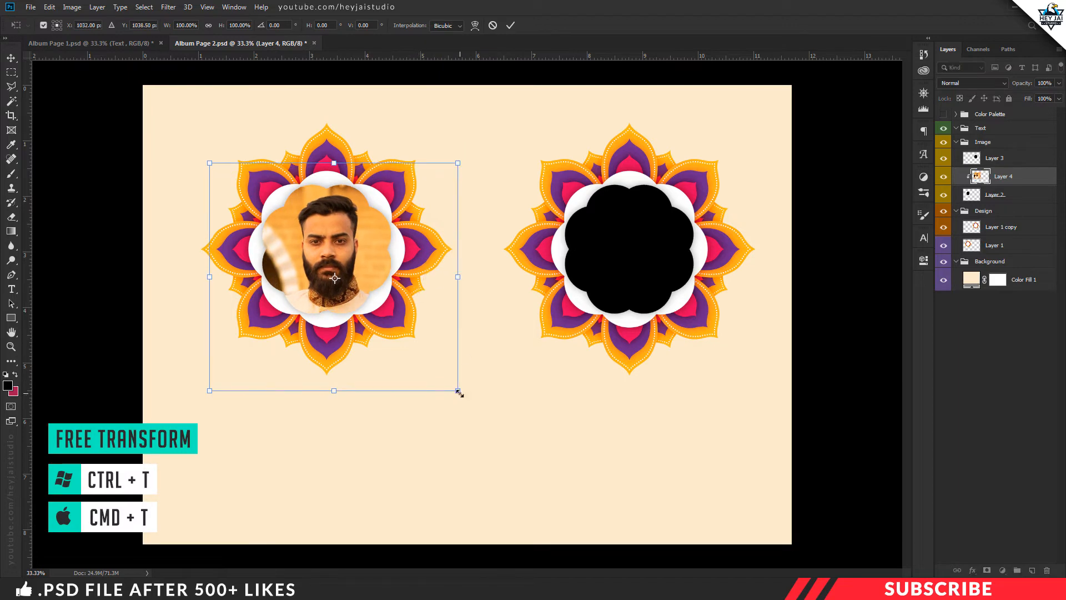
drag(459, 391, 446, 380)
drag(390, 323, 394, 324)
key(Return)
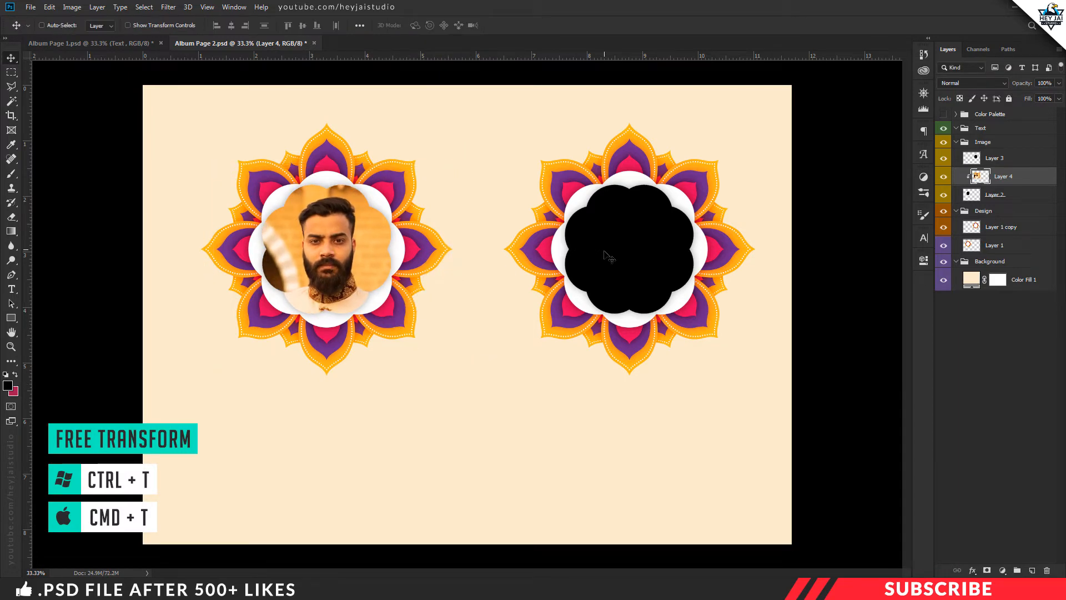
Open Image 3 from the Project File folder in Photoshop, copy the photo into Album Page 2, and close the source image
click(244, 588)
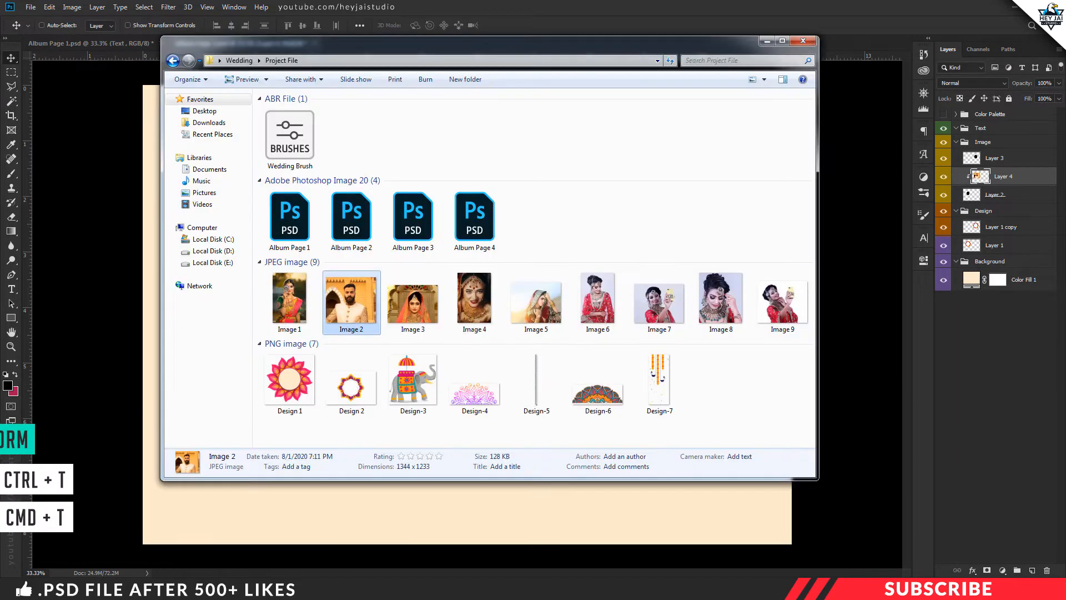
right_click(411, 302)
mouse_move(556, 389)
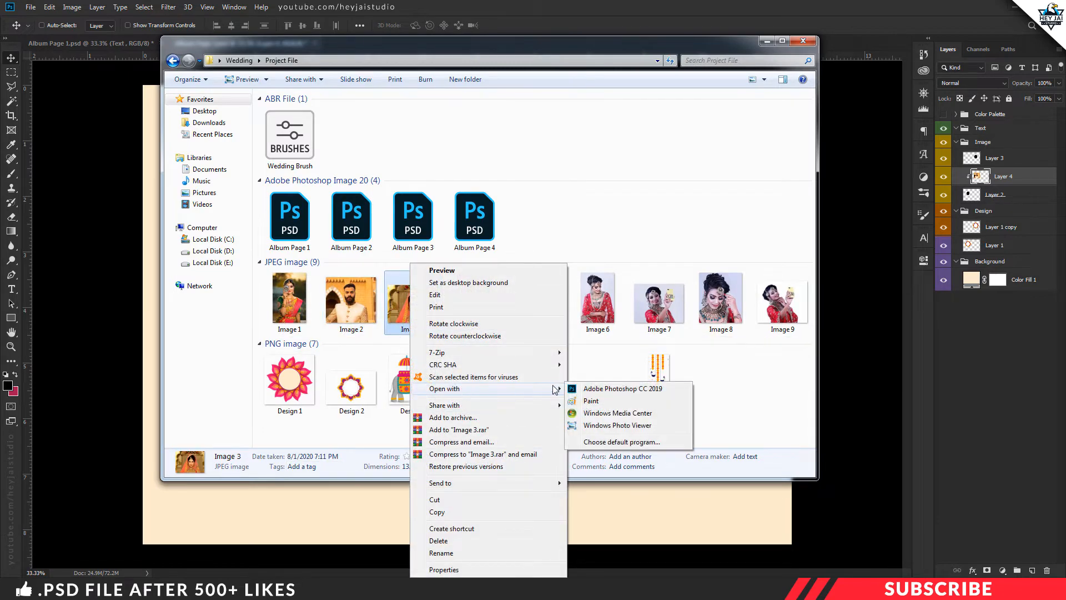
click(622, 388)
drag(359, 42, 387, 136)
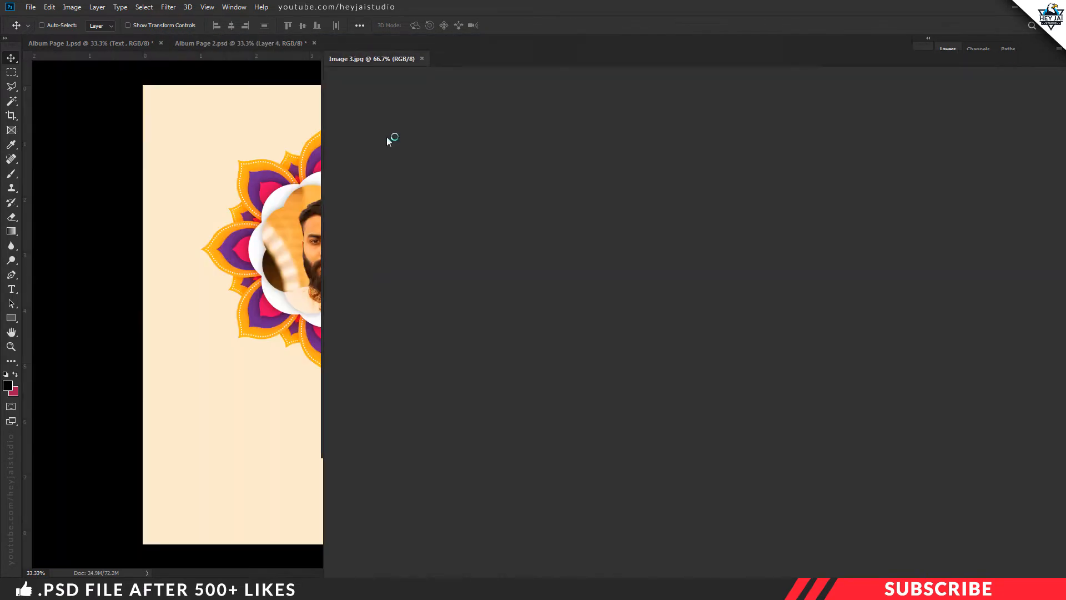
drag(490, 231, 269, 369)
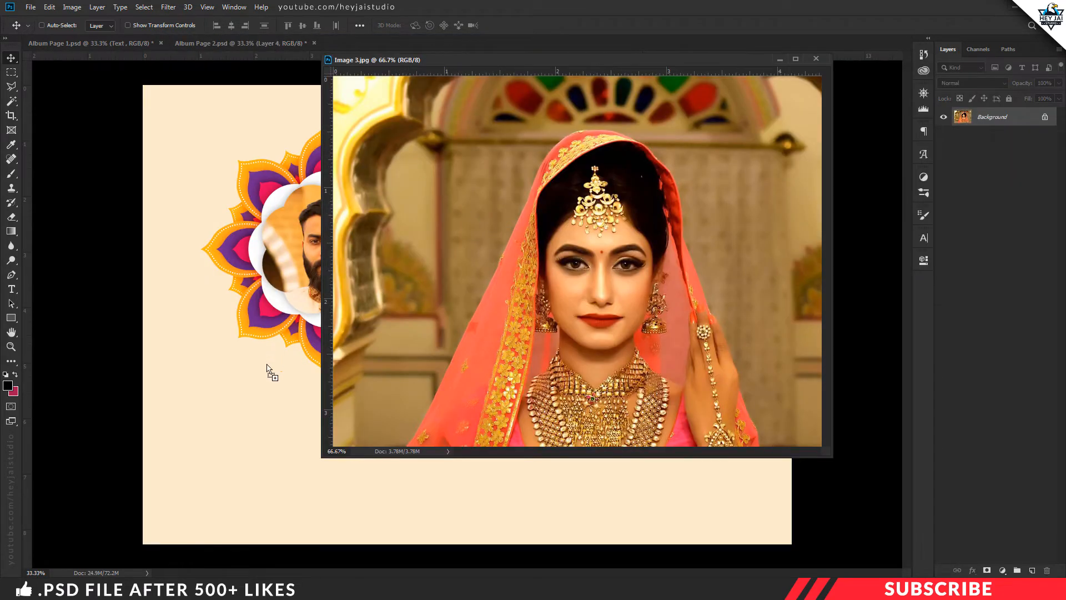
click(816, 59)
Move the bride photo layer above Layer 3, position it over the right flower, and clip it to Layer 3's black shape
drag(972, 178, 972, 165)
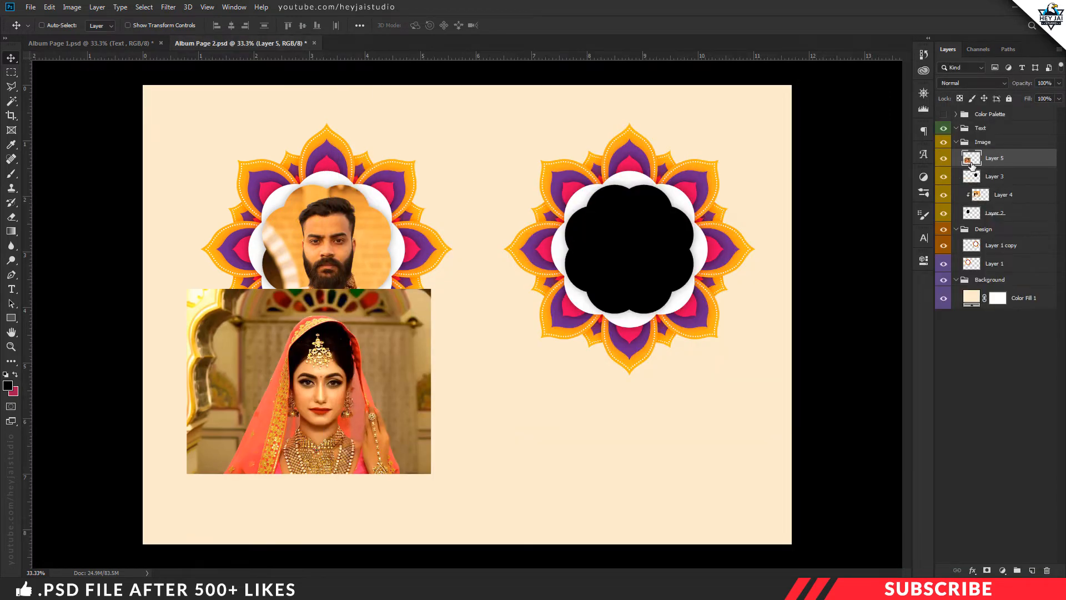
click(944, 176)
click(944, 176)
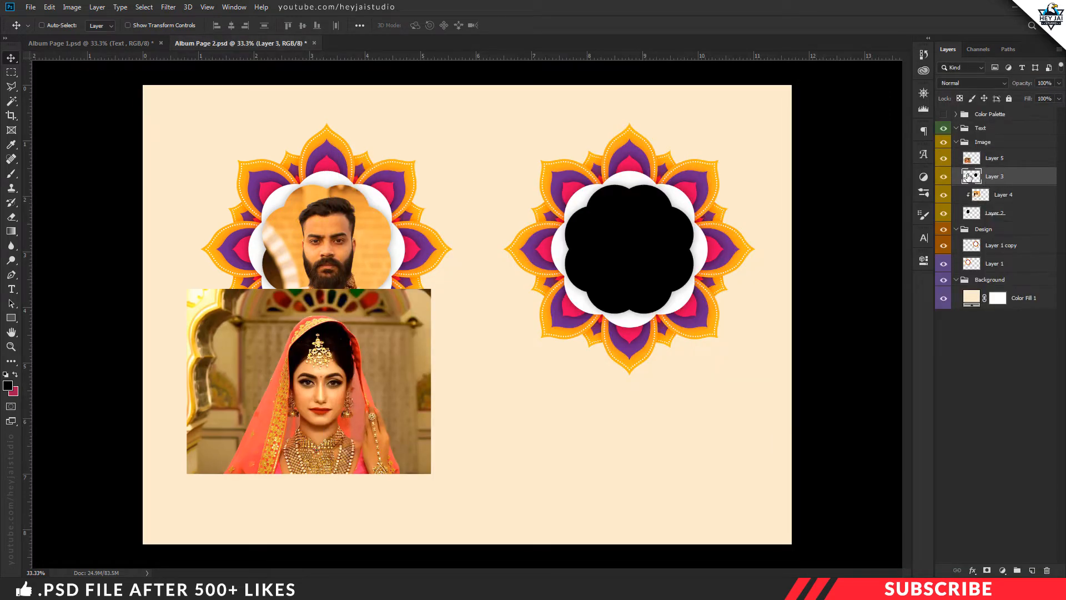
drag(376, 329, 722, 223)
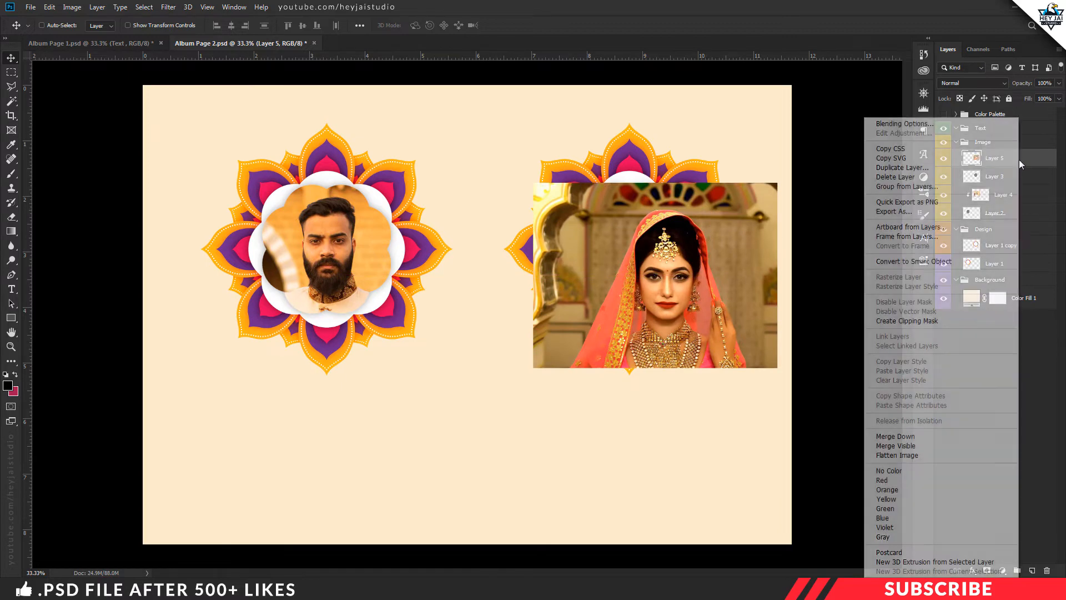
right_click(1020, 161)
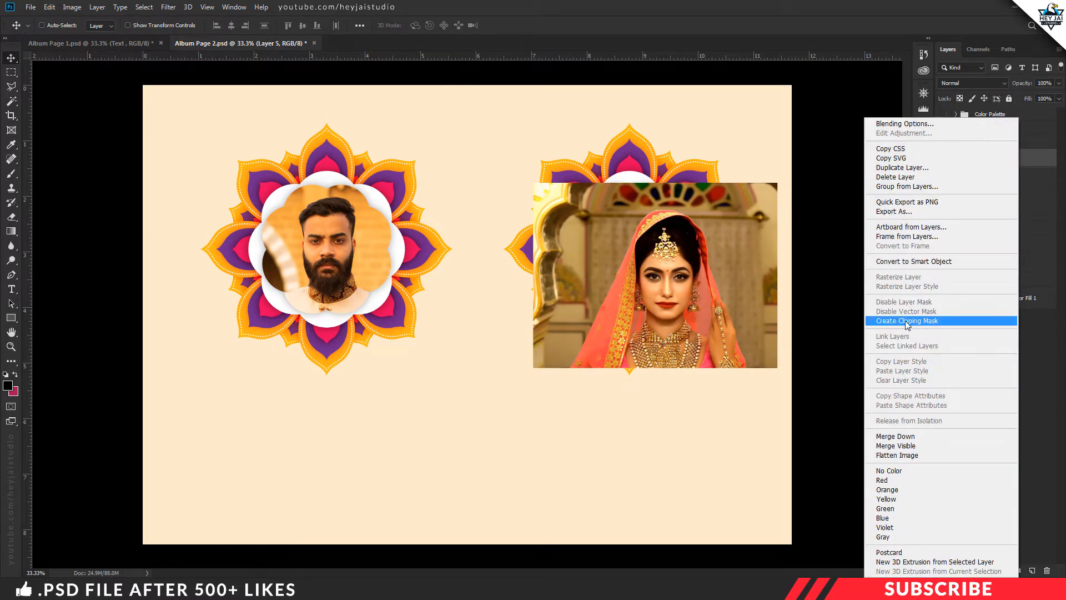
click(929, 323)
Free-transform the bride photo, scaling it to about 84% and centering her face inside the right flower frame
key(ctrl+t)
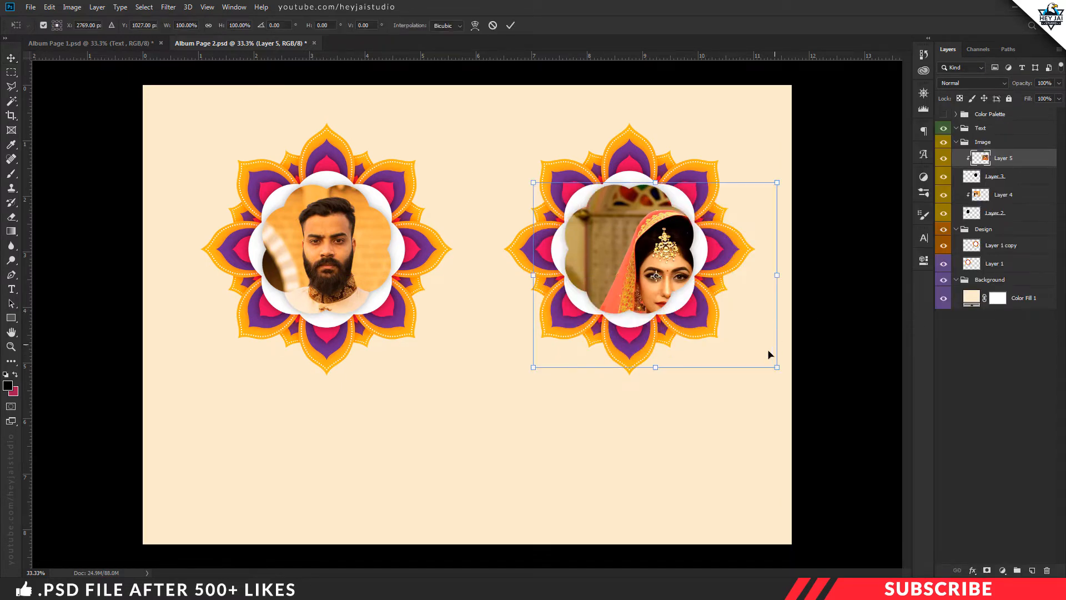
drag(723, 323, 701, 315)
drag(752, 357, 715, 337)
drag(676, 304, 690, 291)
drag(725, 329, 720, 326)
drag(652, 285, 656, 286)
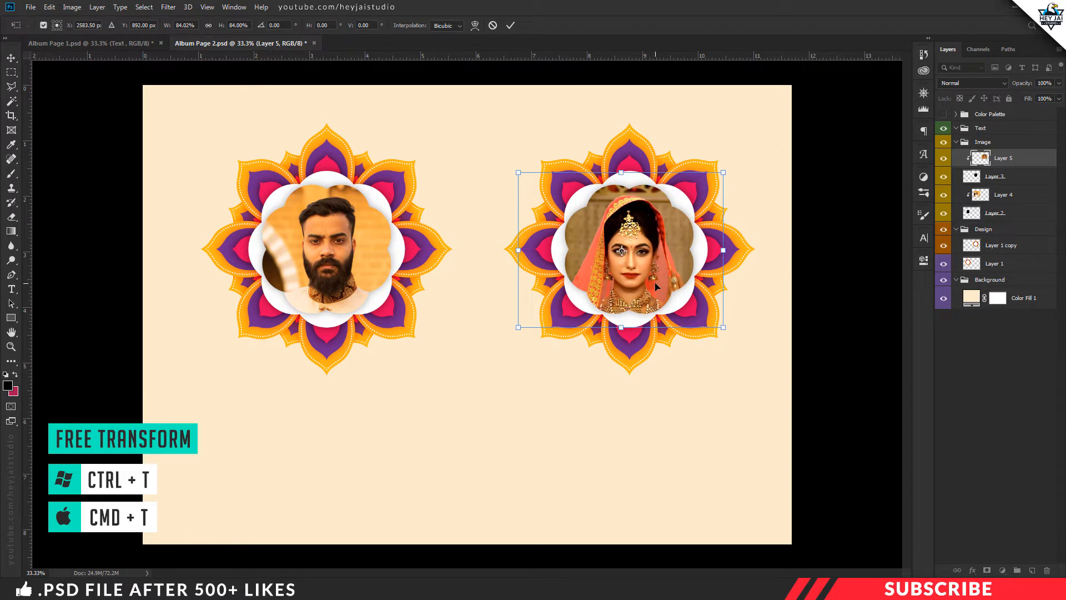
key(Return)
Add a 10 px inside Stroke in colour fdebcc to Layer 2, the groom photo's clipping shape
key(ctrl+plus)
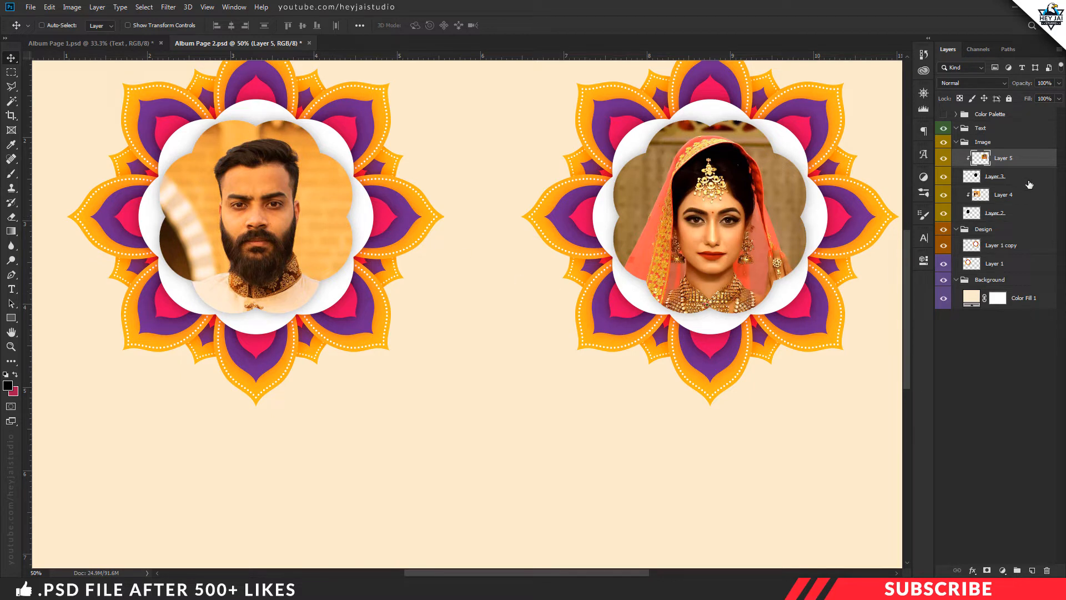
click(994, 217)
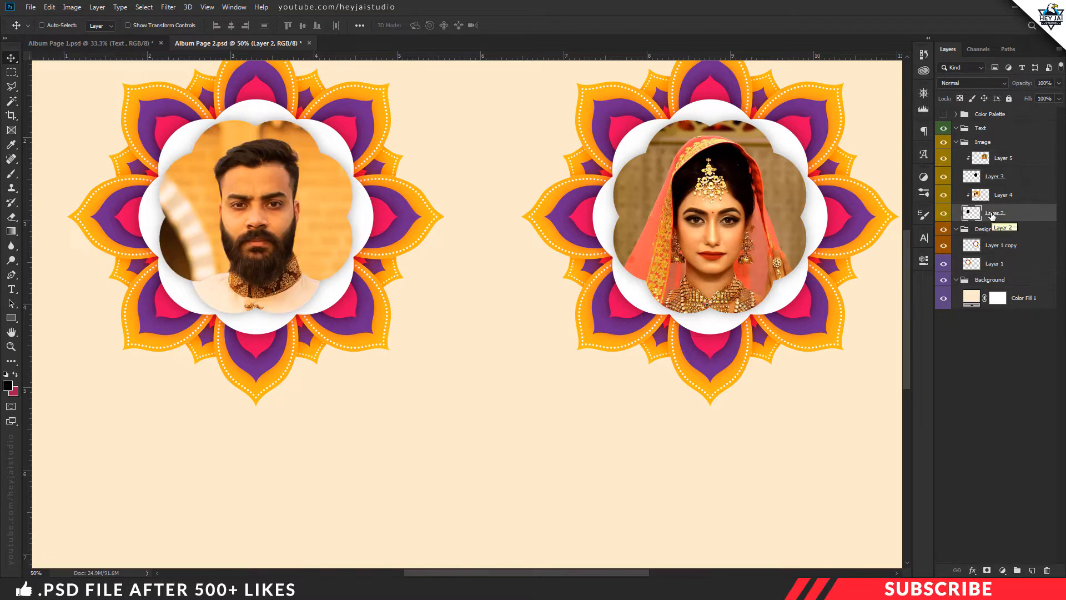
right_click(992, 217)
click(872, 124)
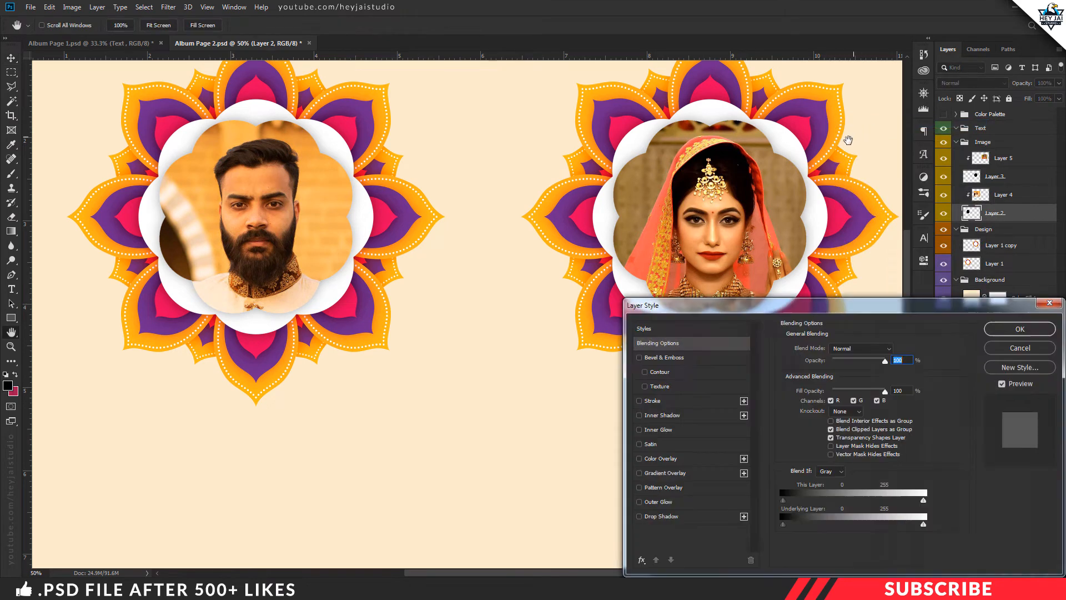
drag(819, 249, 786, 221)
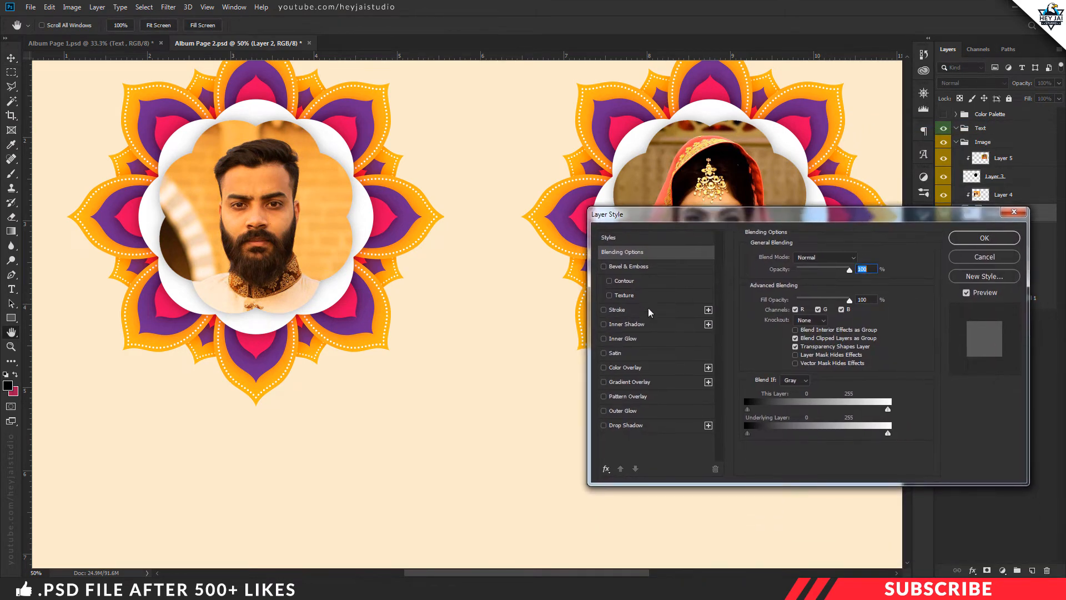
click(616, 310)
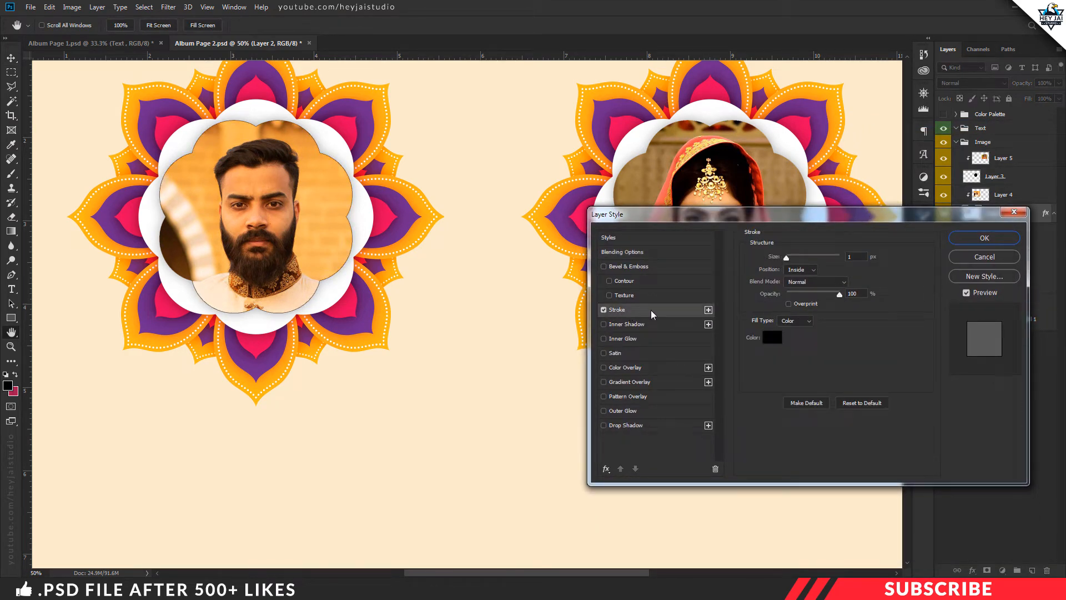
double_click(849, 257)
text(0)
click(806, 276)
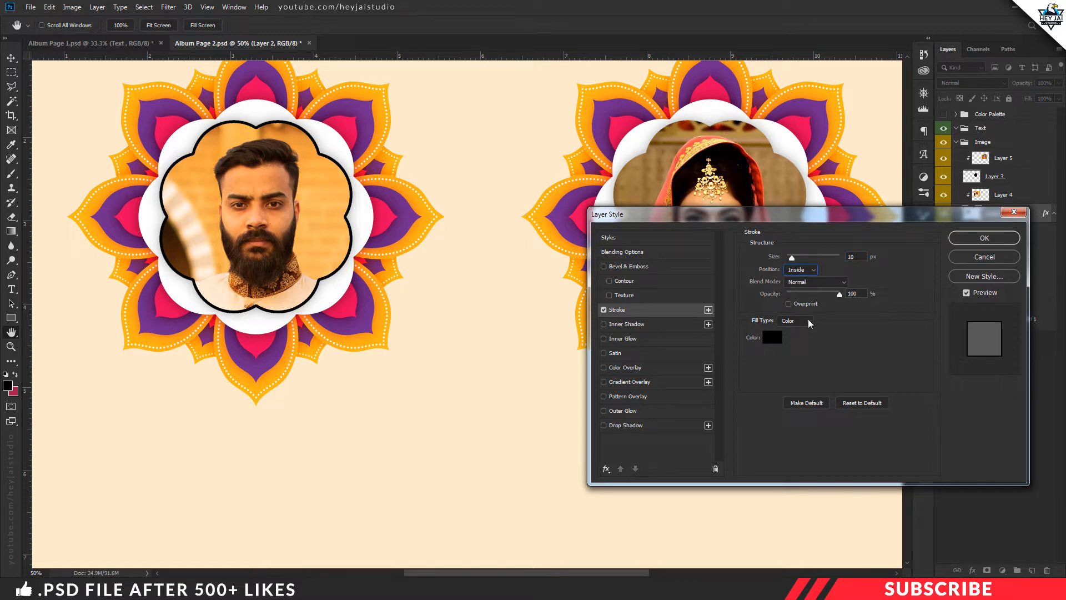
click(776, 339)
click(468, 146)
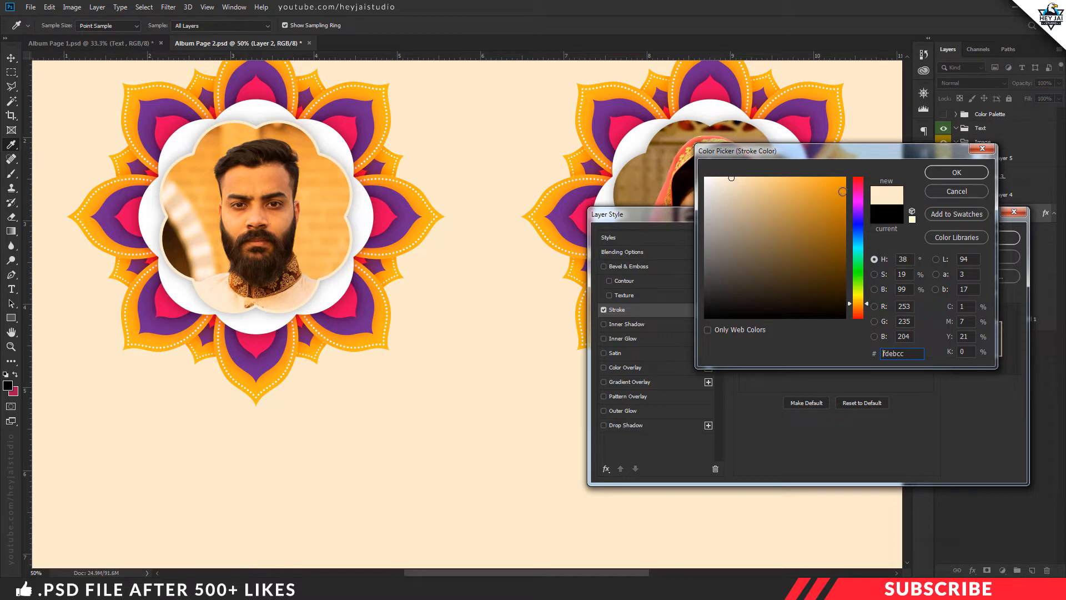
click(936, 178)
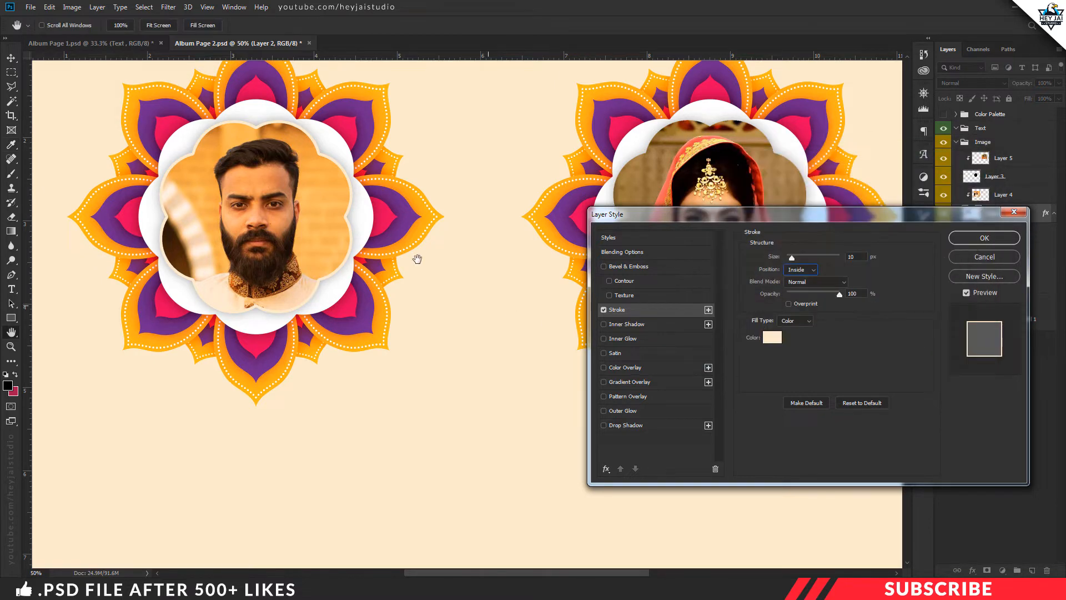
Add a Normal-mode Drop Shadow to Layer 2 with 50% opacity, global light off, distance 13 px, spread 15% and size 30 px
click(622, 425)
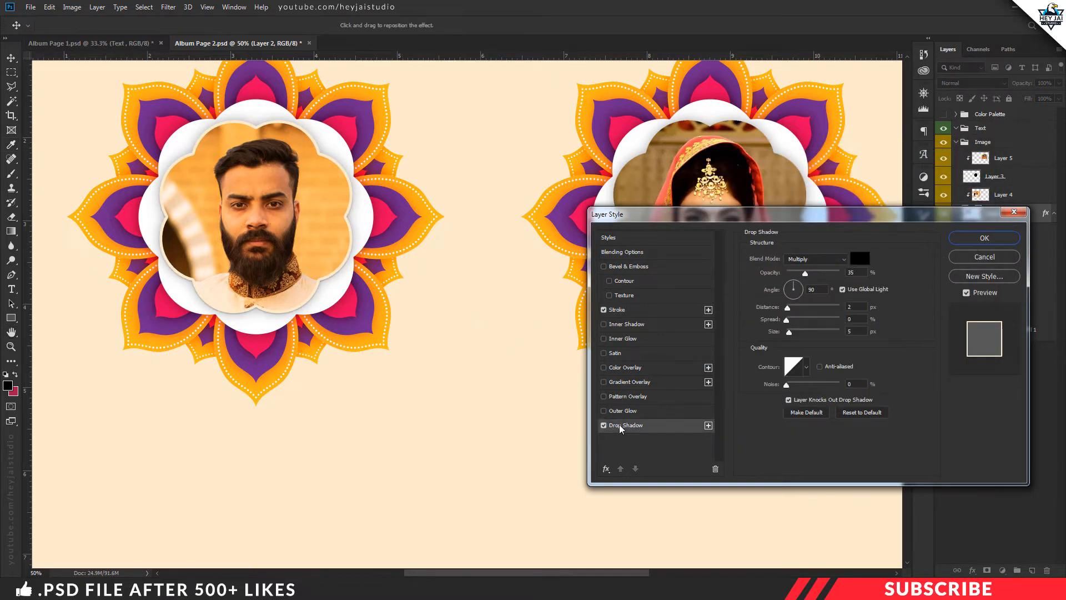
click(826, 261)
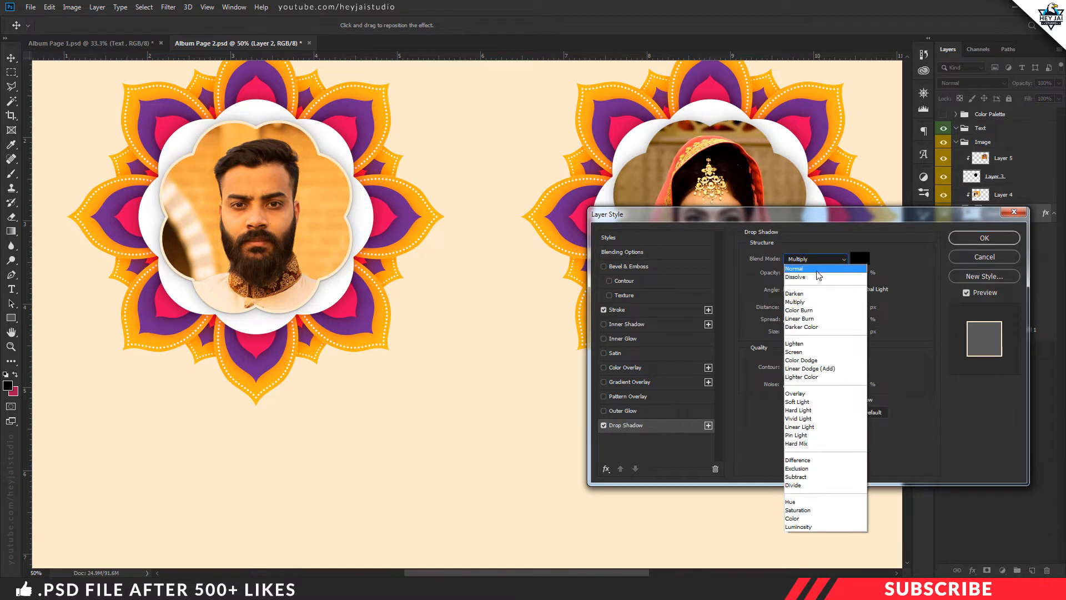
click(817, 275)
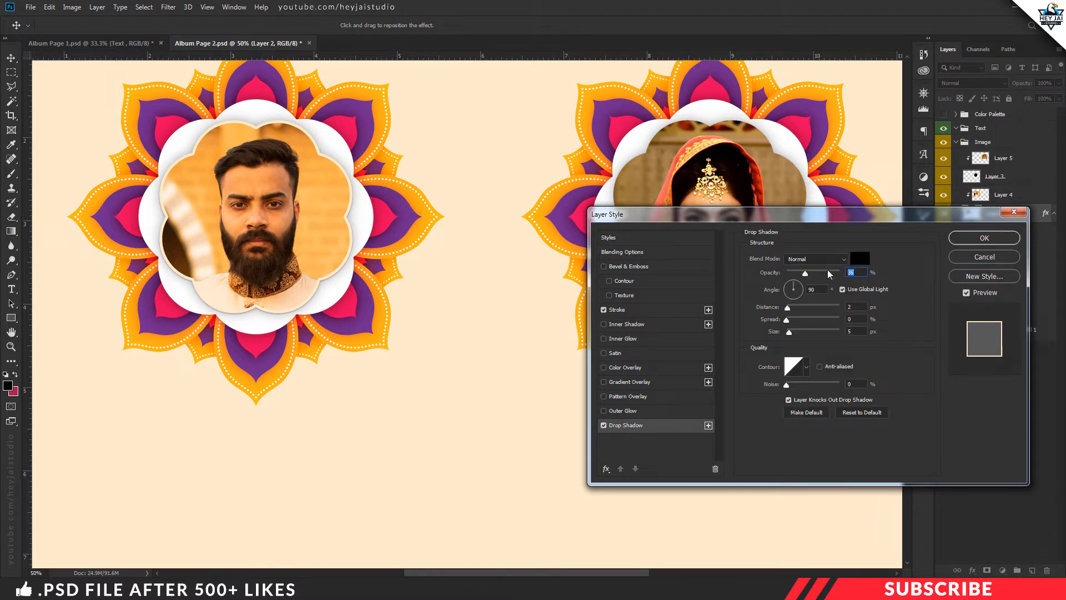
text(50)
click(859, 311)
text(13)
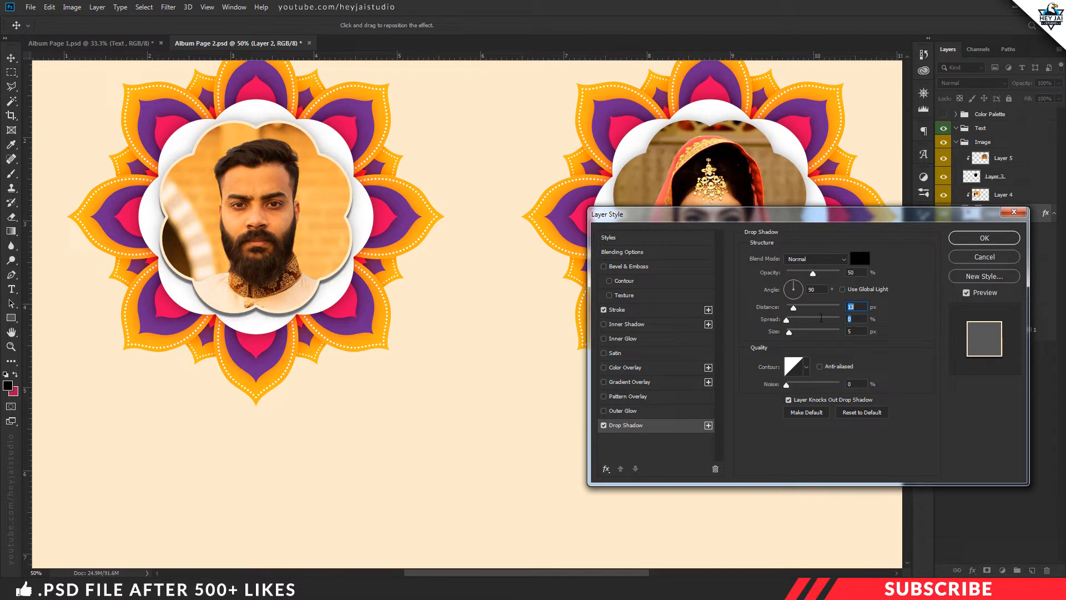
text(15)
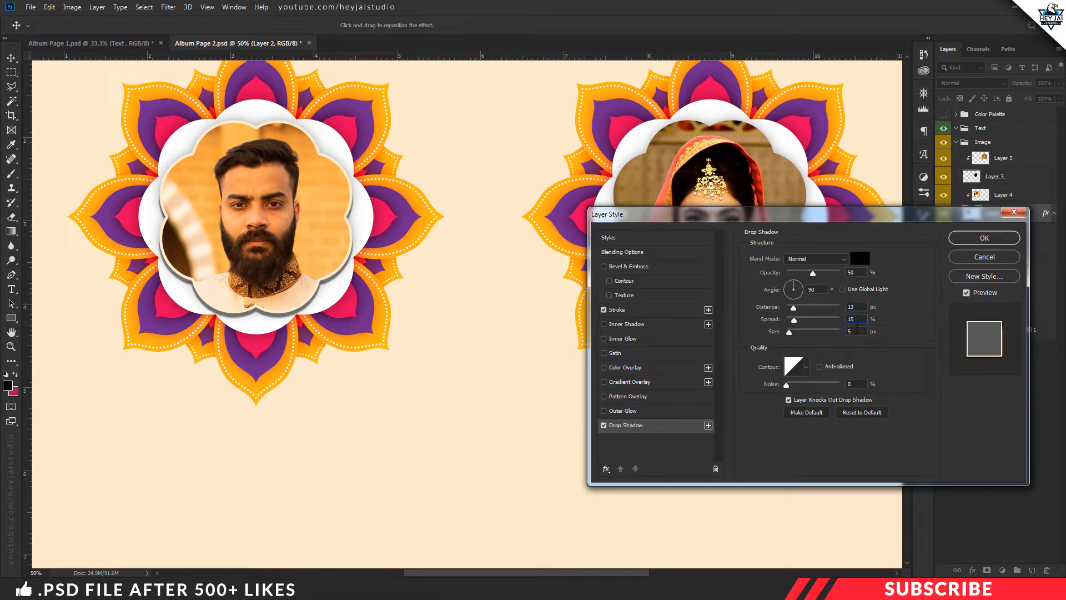
text(30)
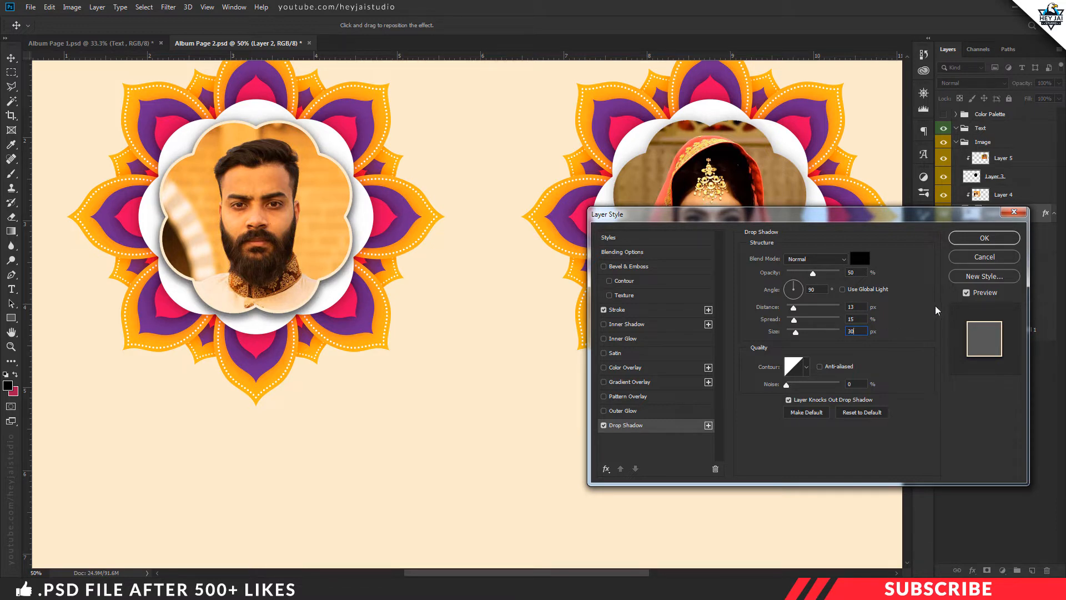
click(986, 238)
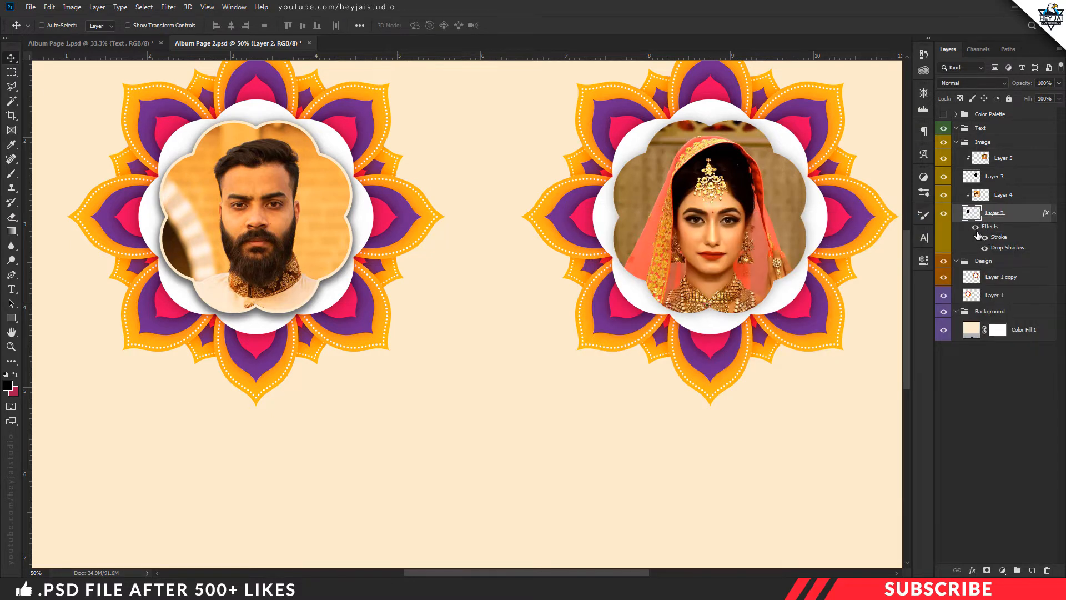
click(976, 227)
click(976, 228)
Copy the layer style from Layer 2 and paste it onto Layer 3, the bride photo's clipping shape
key(ctrl+minus)
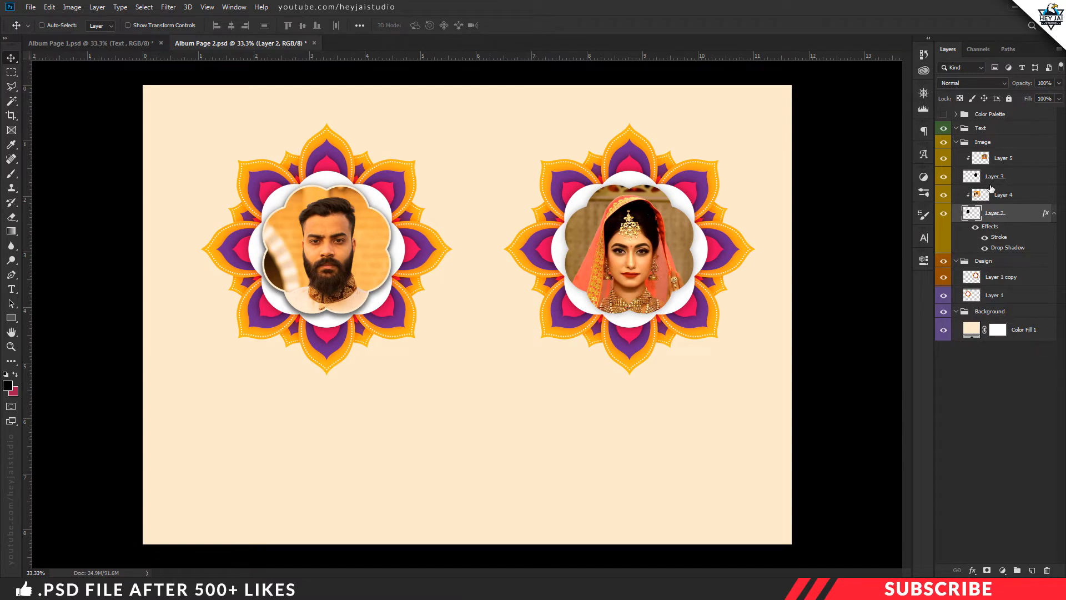
right_click(984, 218)
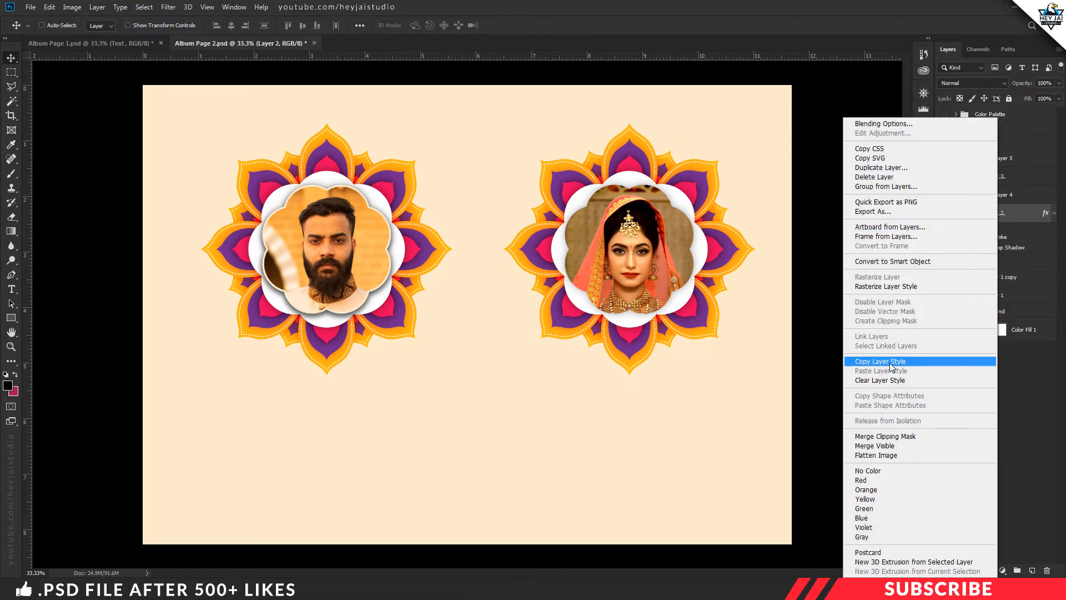
click(903, 362)
click(971, 177)
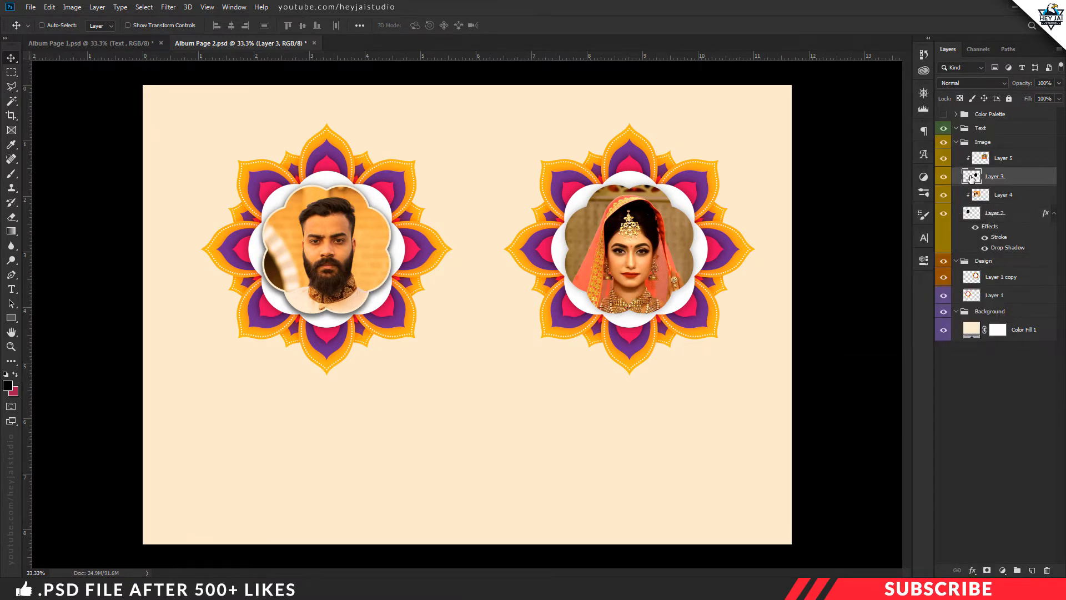
right_click(990, 179)
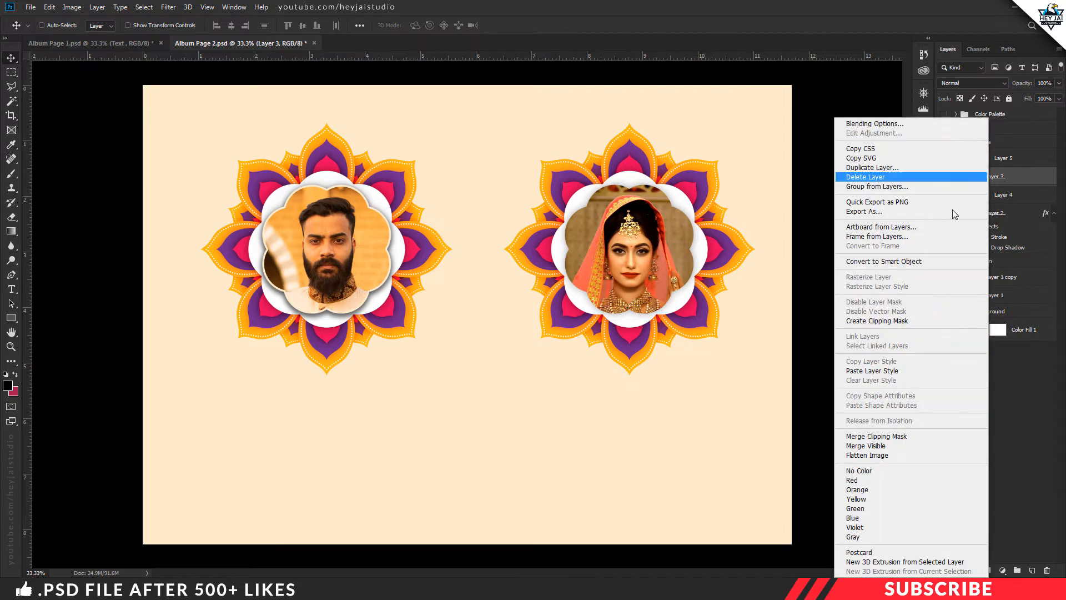
click(876, 371)
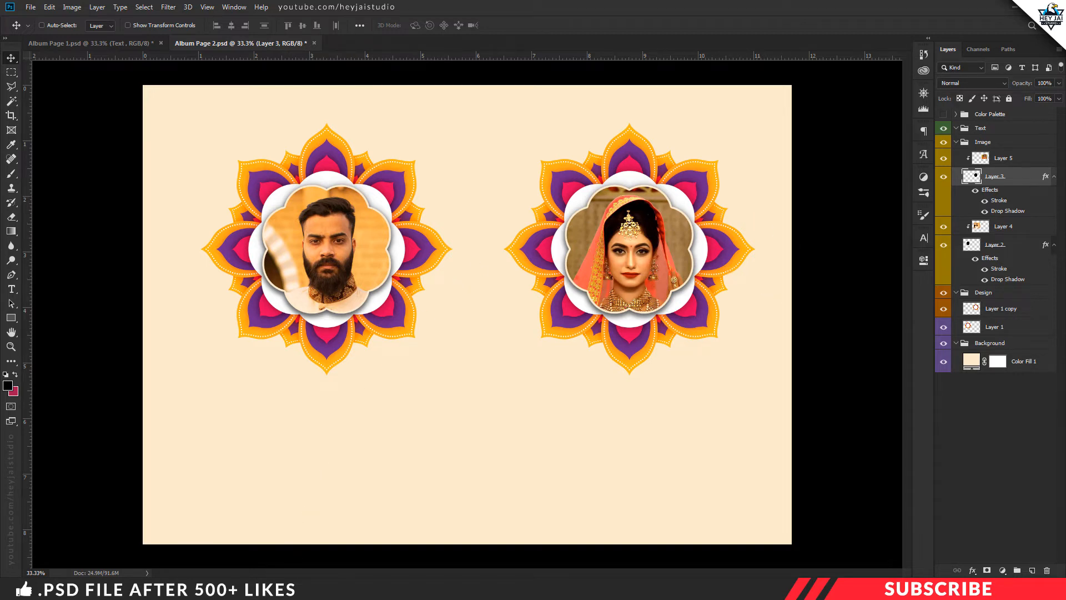
Open the Design-3 elephant image from the Project File folder in Photoshop
key(alt+Tab)
click(479, 367)
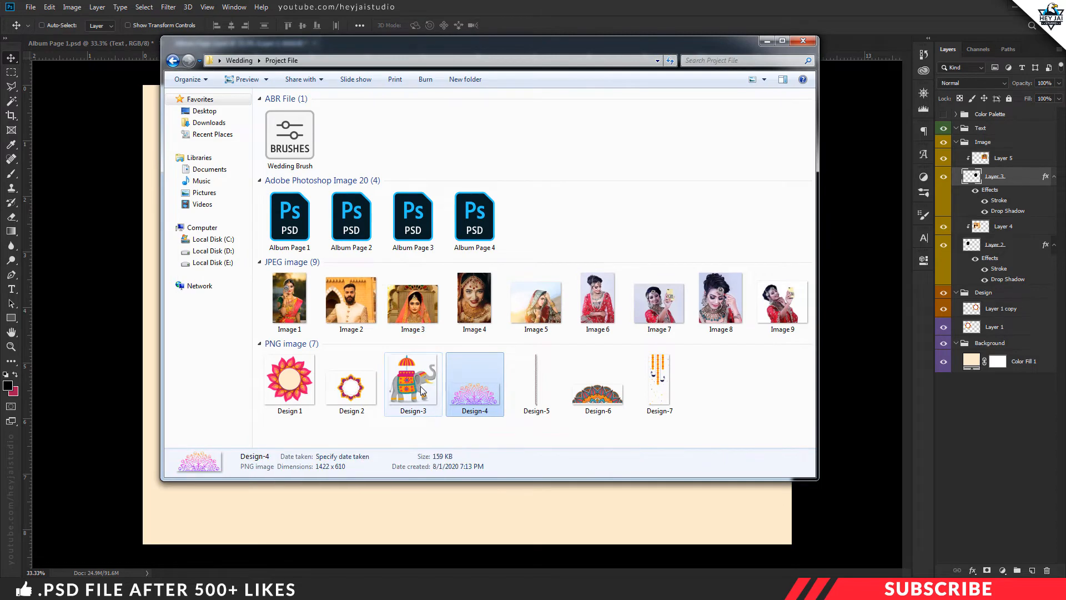
click(422, 391)
right_click(422, 391)
mouse_move(517, 195)
click(627, 196)
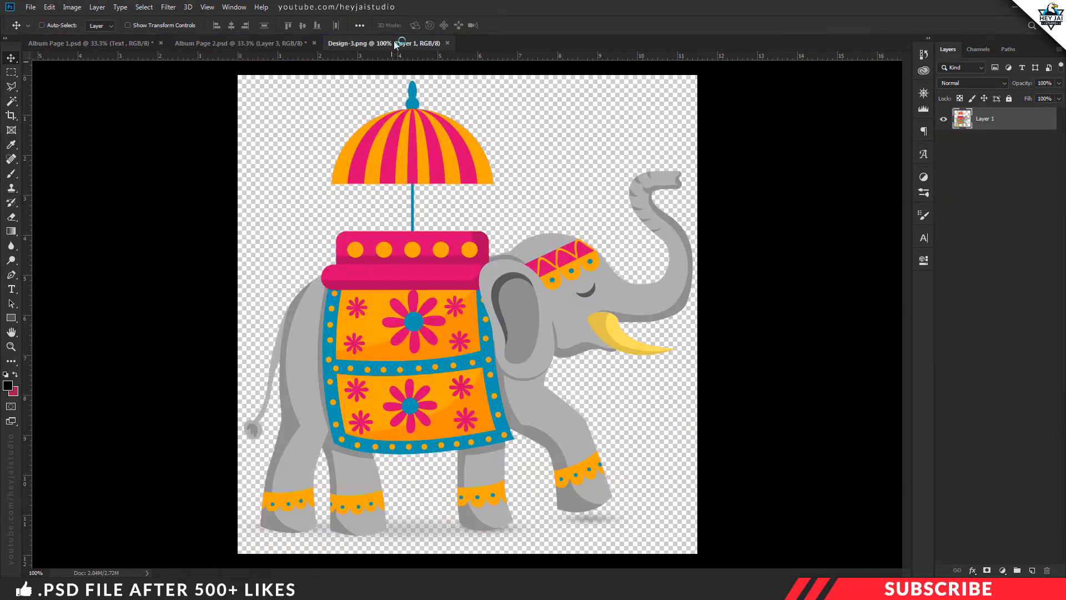
Copy the elephant into Album Page 2, close the source image, and position the elephant at the page's lower left
drag(394, 43, 397, 62)
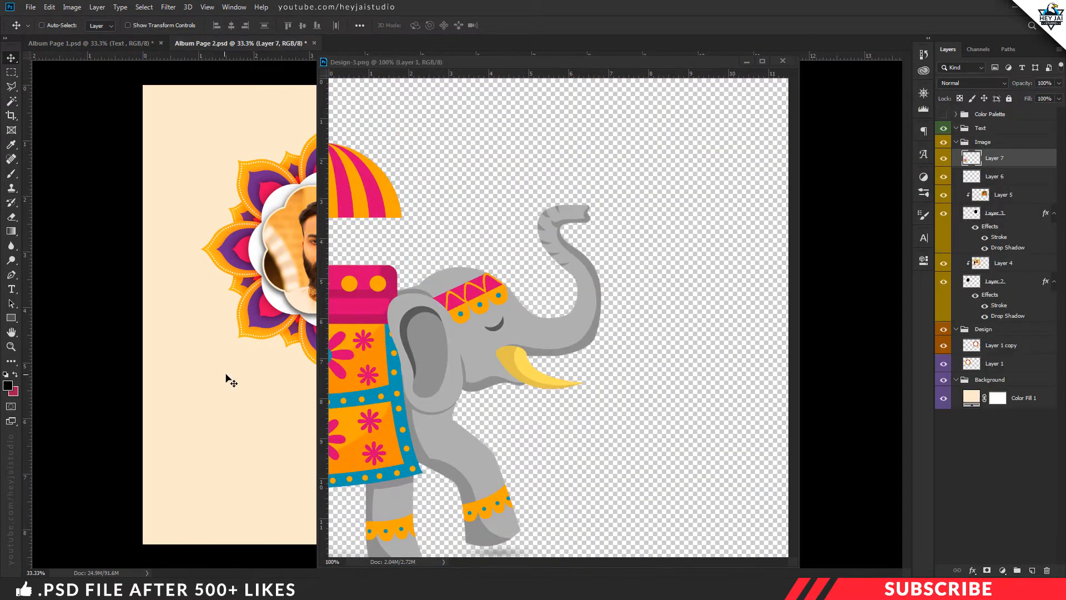
drag(231, 382, 233, 382)
click(783, 61)
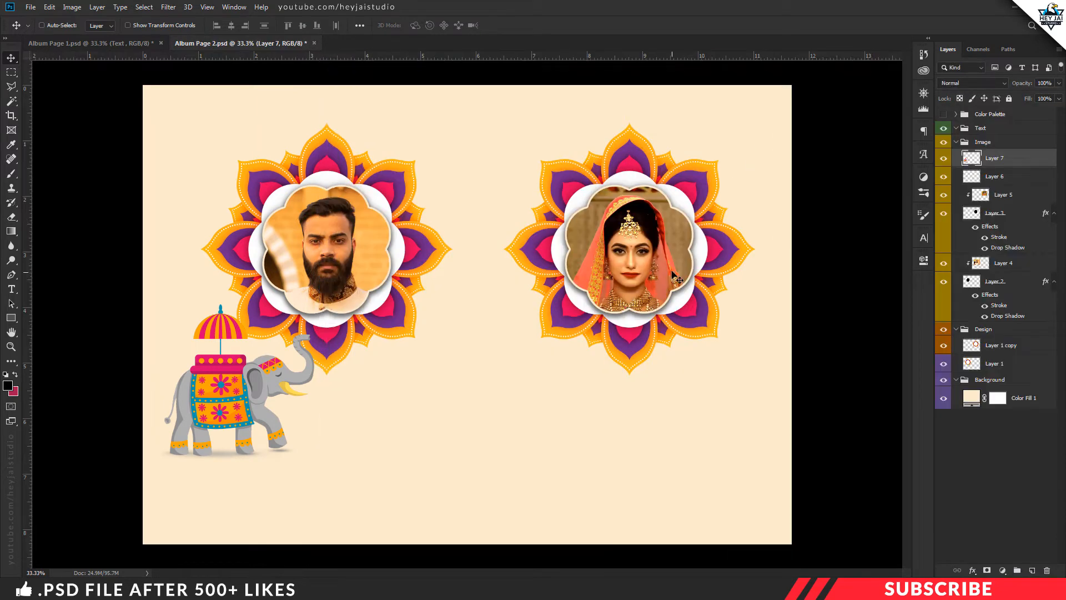
drag(257, 416, 267, 471)
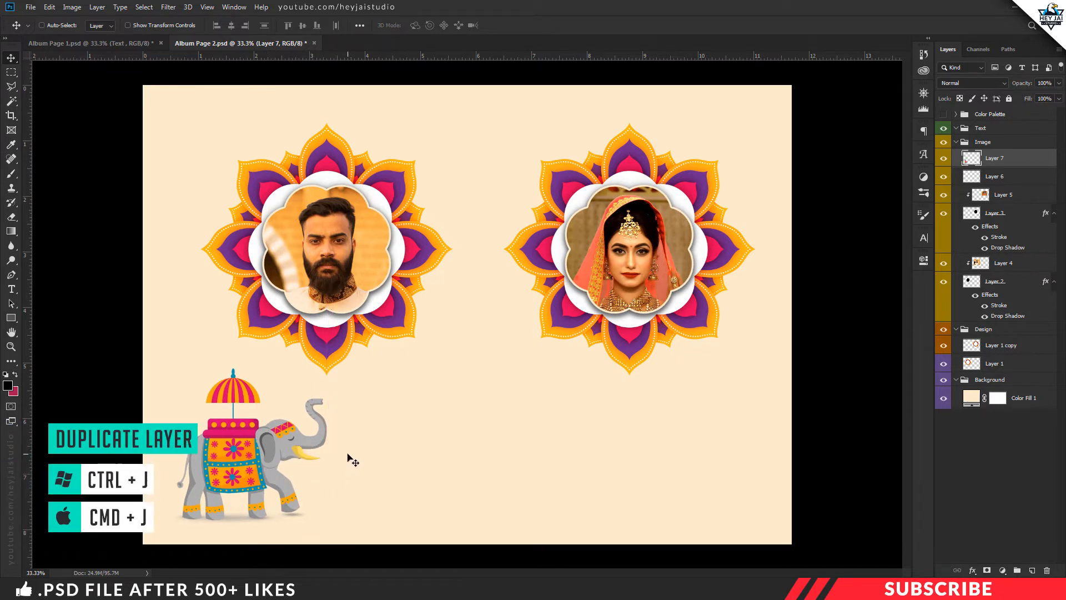
Duplicate the elephant layer, flip the copy horizontally, and place it at the page's lower right facing the original
key(ctrl+j)
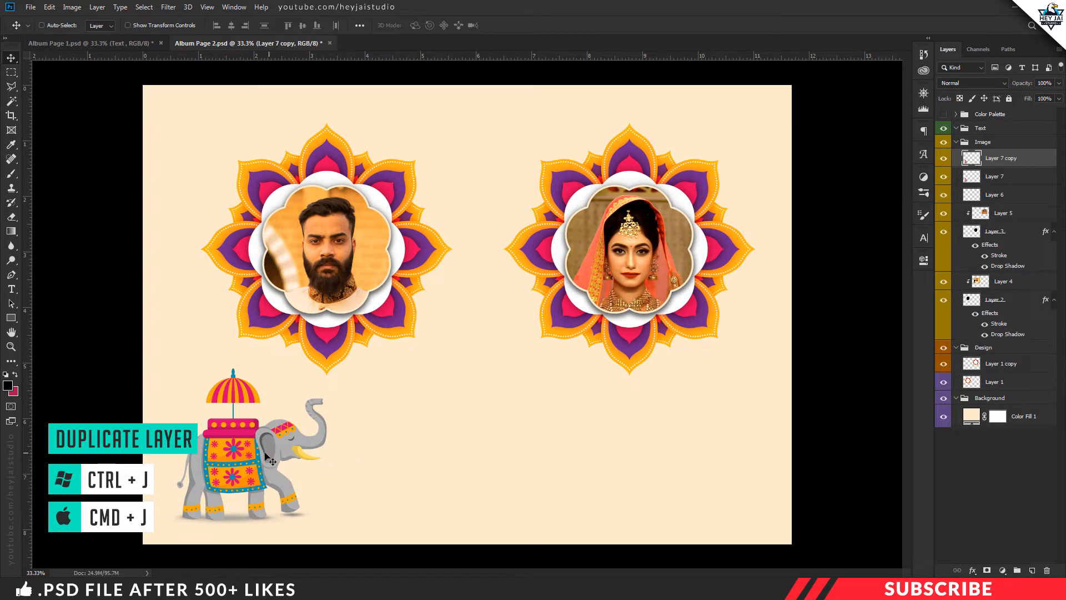
drag(266, 460, 410, 458)
key(ctrl+t)
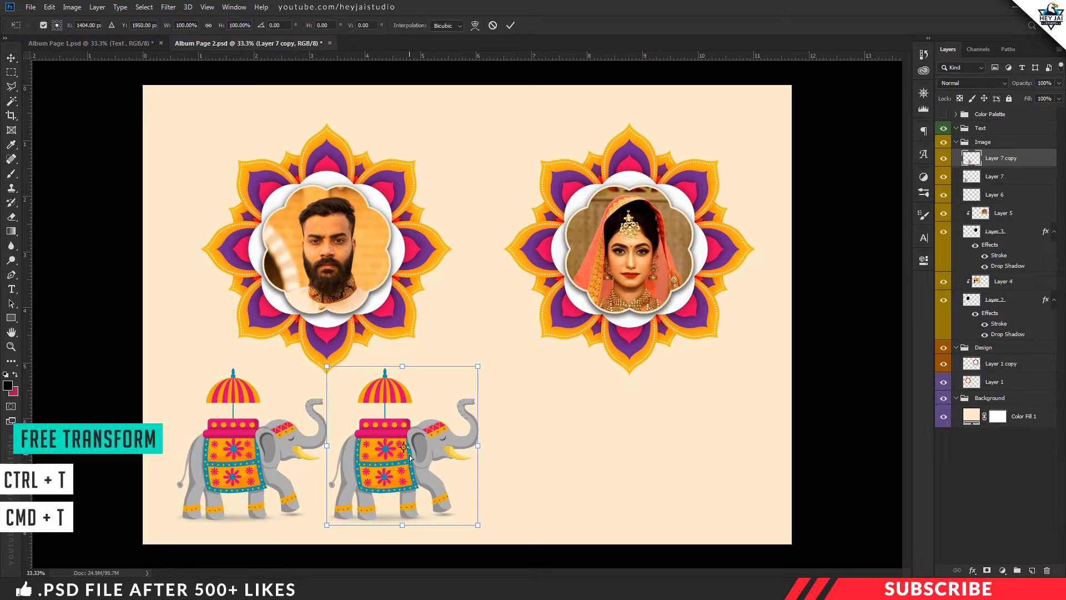
right_click(410, 456)
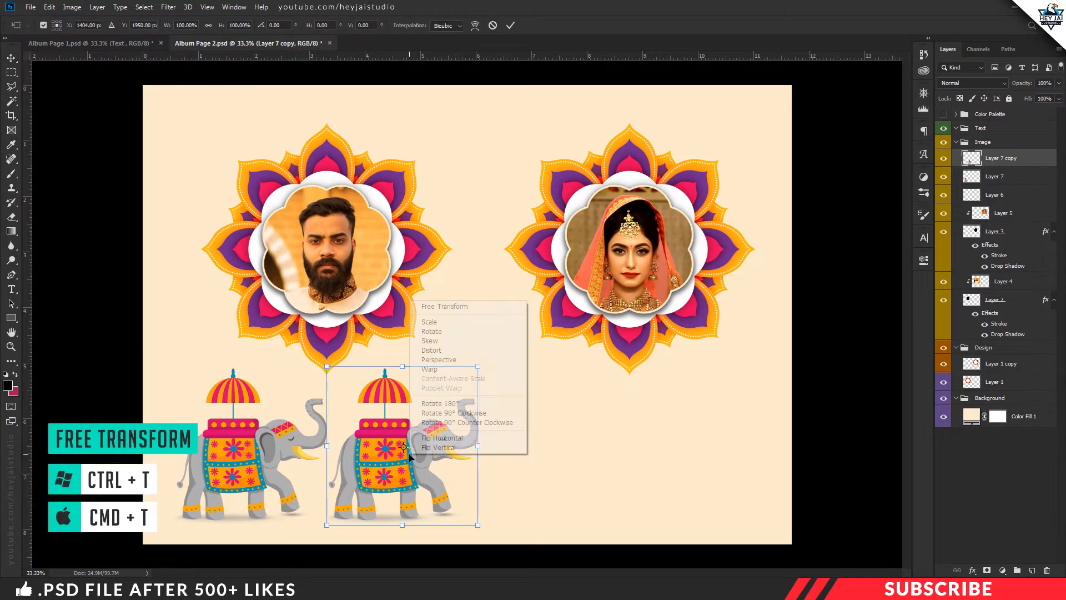
click(460, 440)
drag(426, 457, 697, 461)
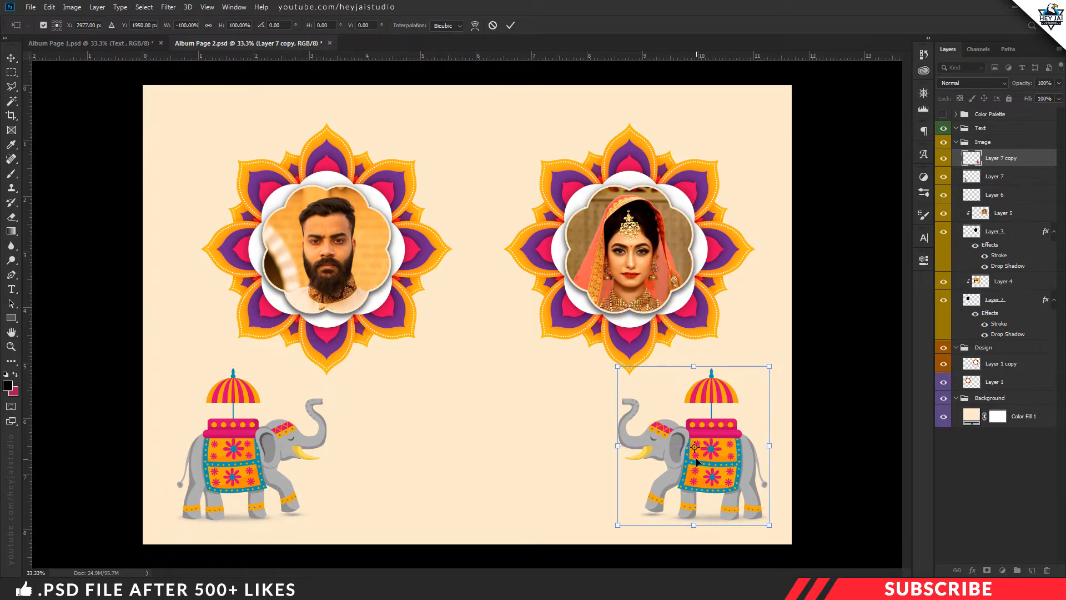
key(Return)
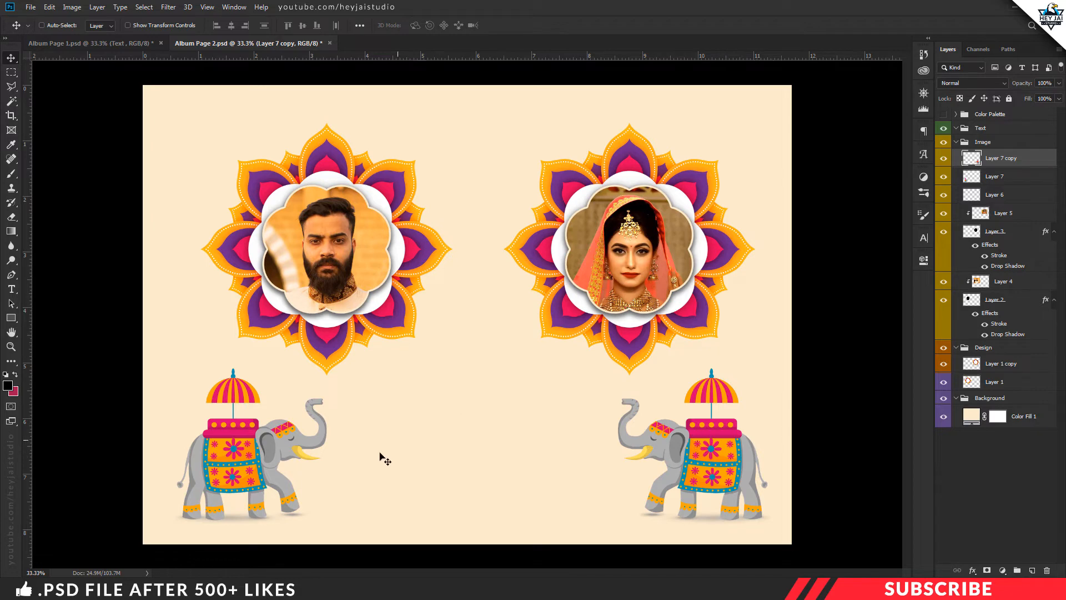
Open the Design-4 ornament image from the Project File folder in Photoshop
click(255, 589)
click(473, 411)
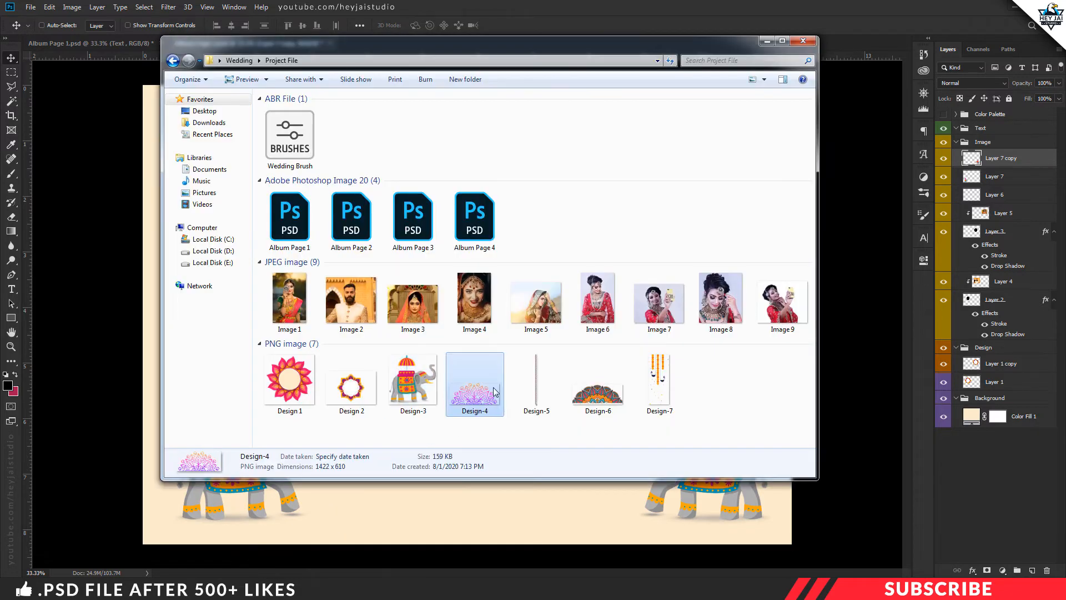
right_click(493, 388)
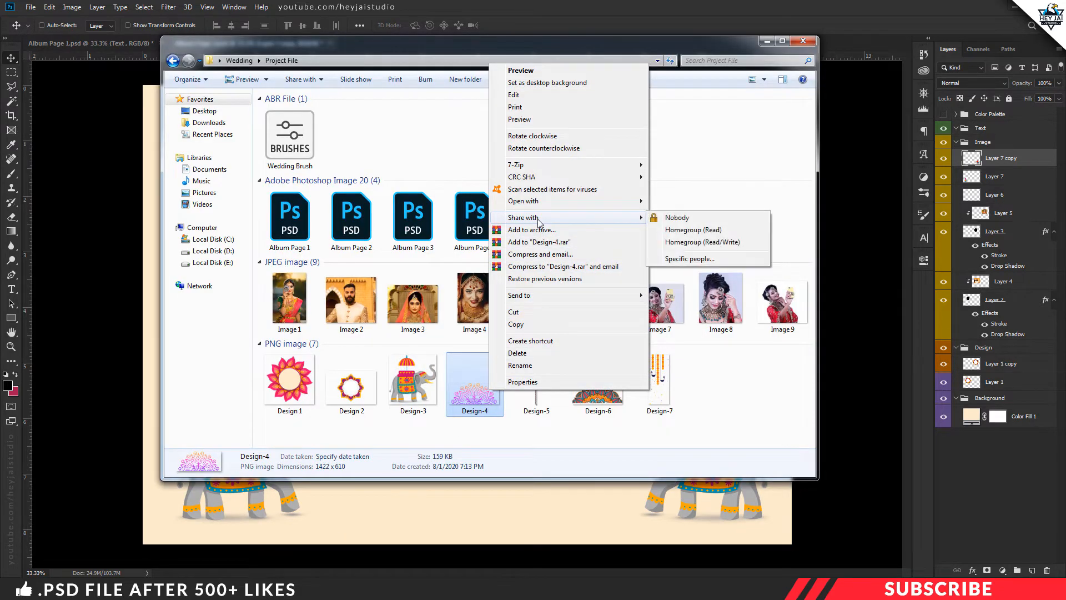
mouse_move(533, 202)
click(694, 202)
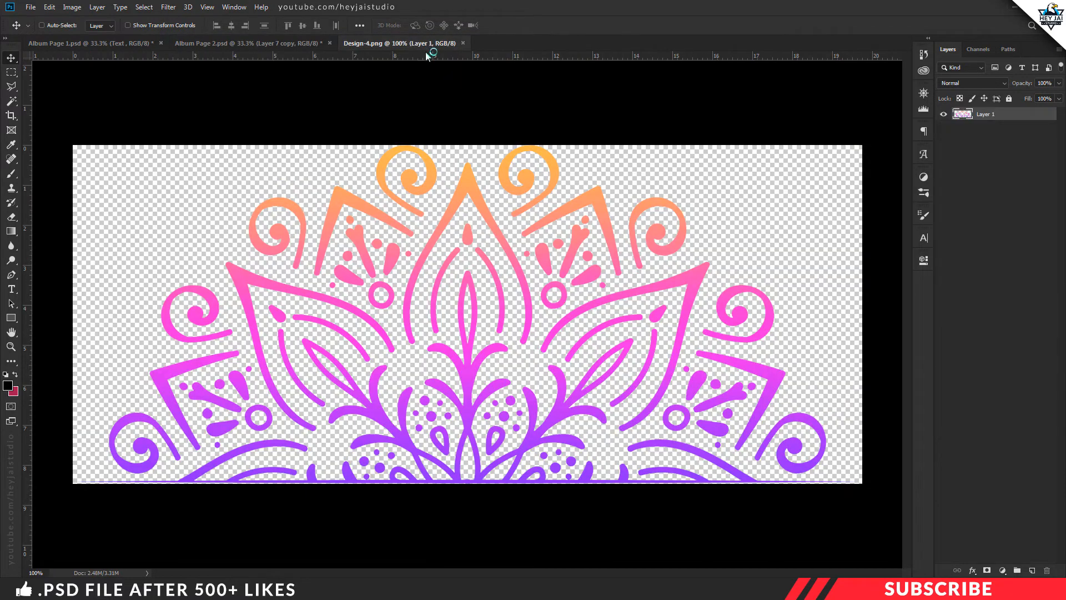
Copy the mandala ornament into Album Page 2, close the source image, and position the ornament at the page's bottom centre between the elephants
drag(428, 44, 428, 59)
drag(462, 468, 463, 469)
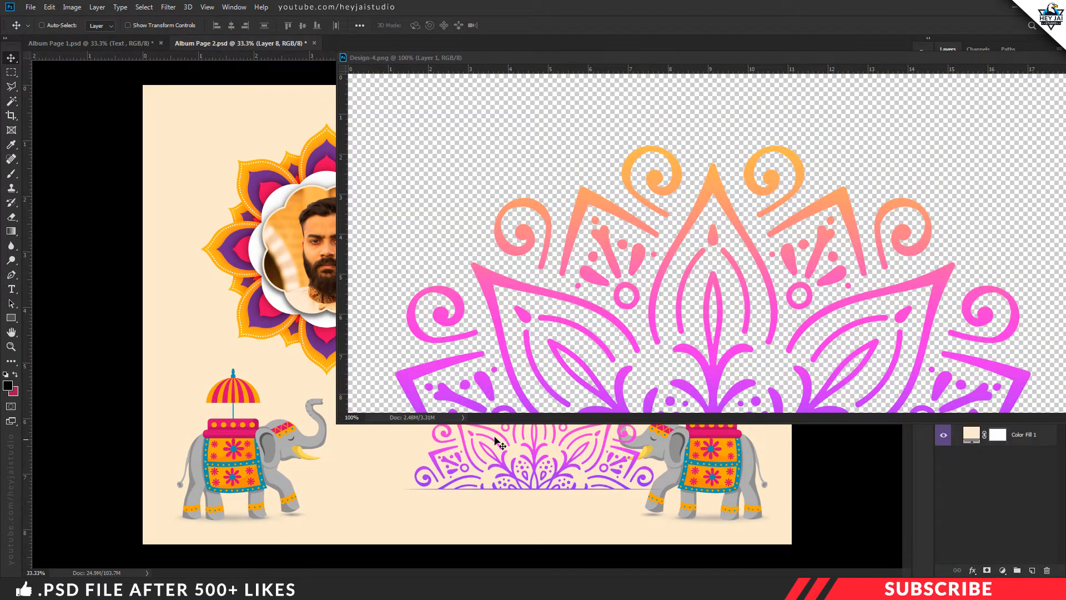
drag(1025, 54, 919, 61)
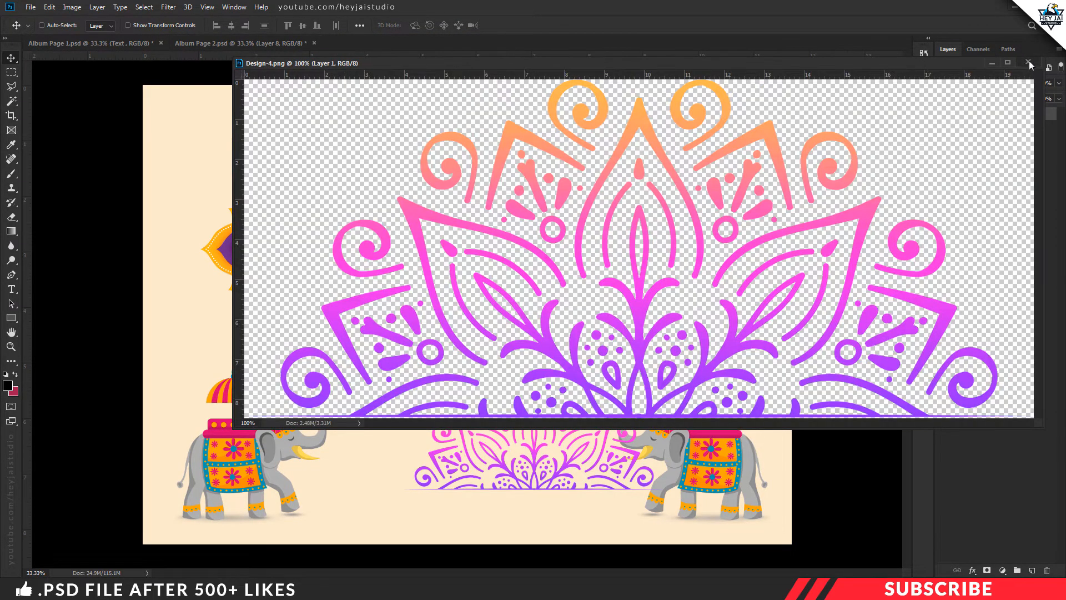
click(1028, 61)
drag(547, 462, 483, 516)
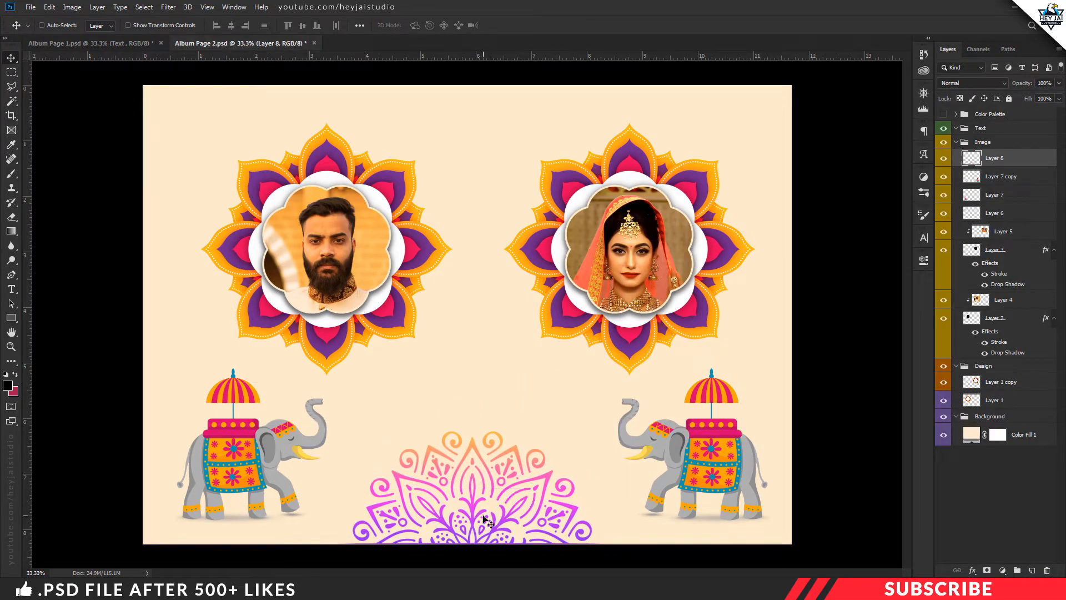
key(Down)
key(Down)
key(Down)
key(Down)
key(Down)
key(Down)
key(Down)
key(Down)
key(Down)
key(Down)
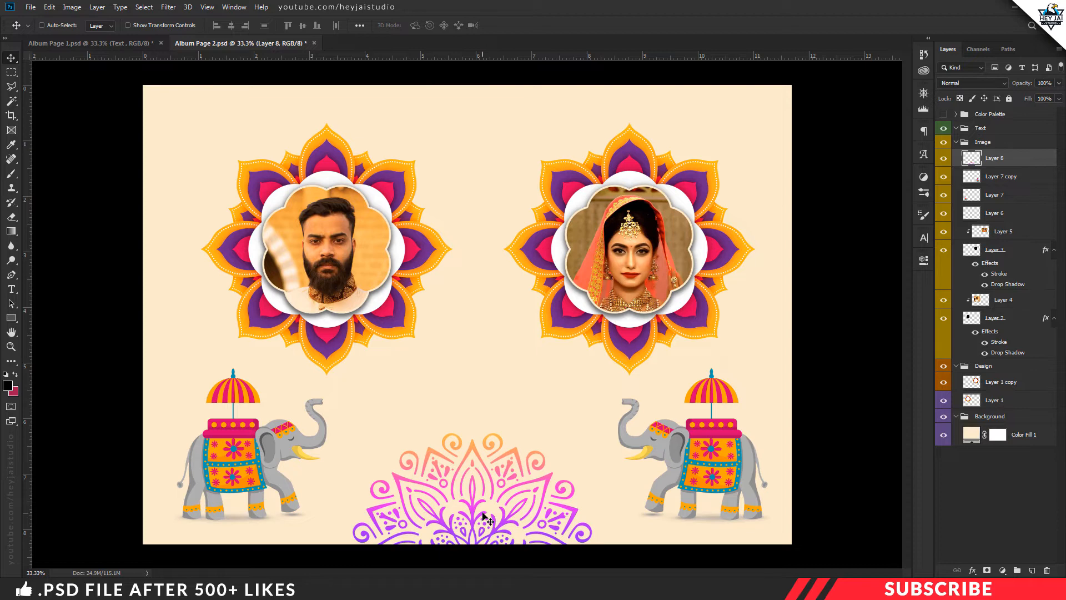
Try a red Color Overlay on the mandala ornament layer through its blending options
right_click(998, 159)
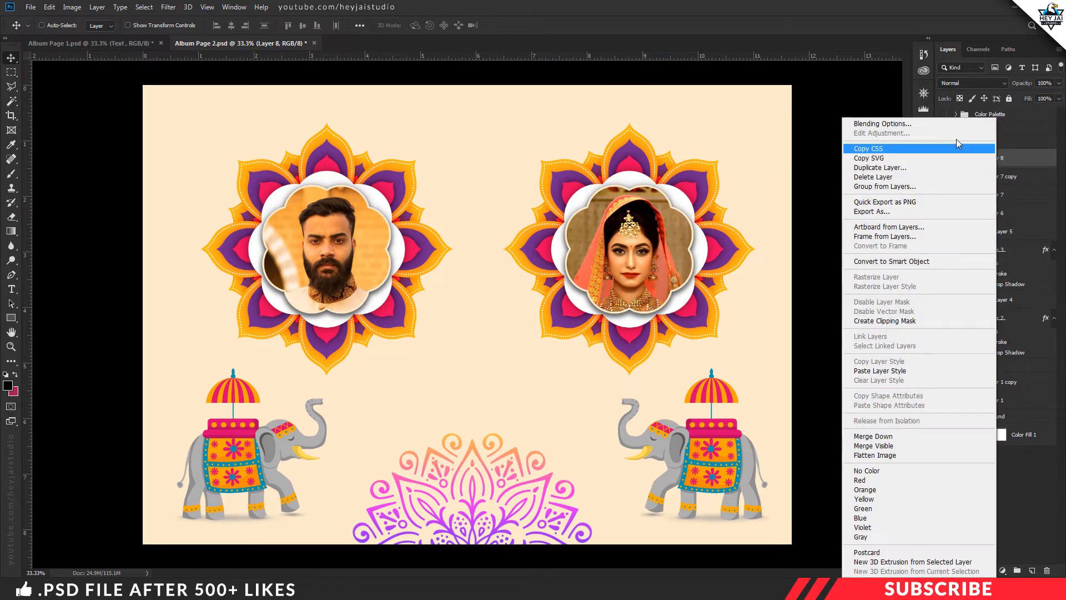
click(932, 124)
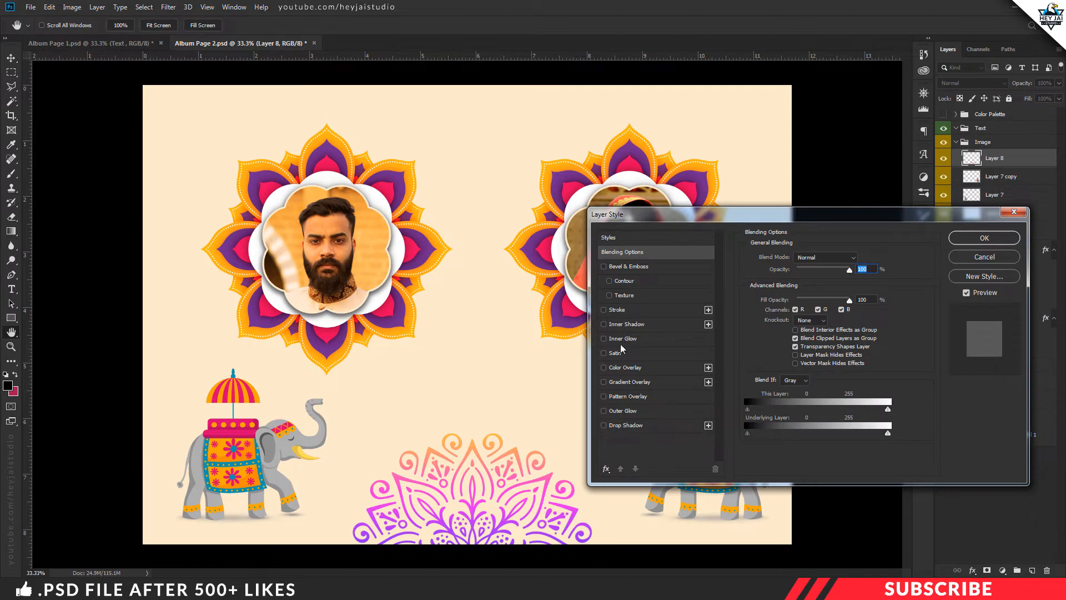
click(625, 368)
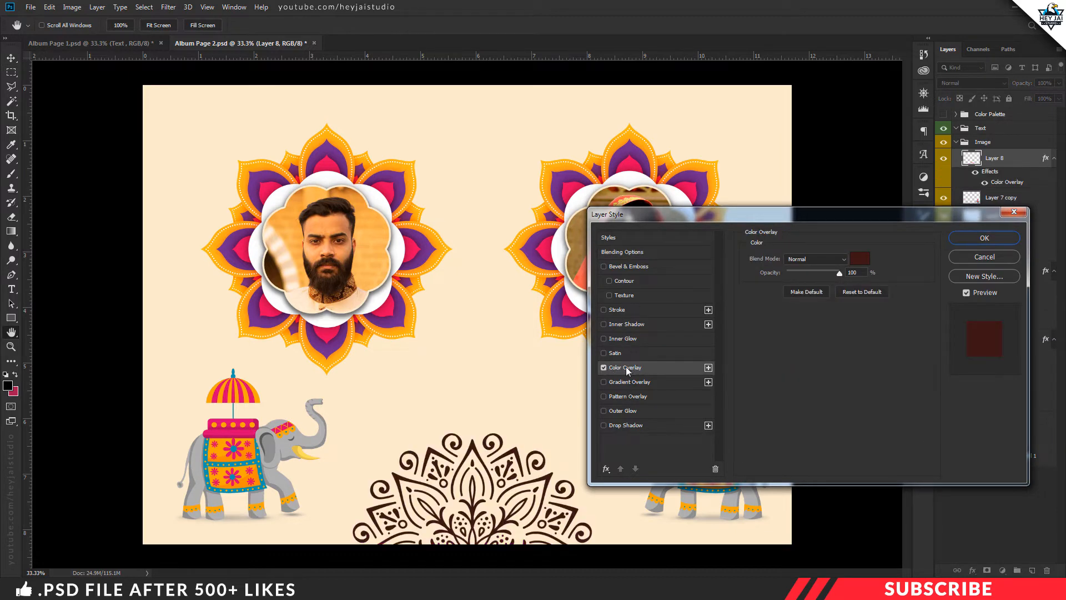
click(865, 261)
click(809, 207)
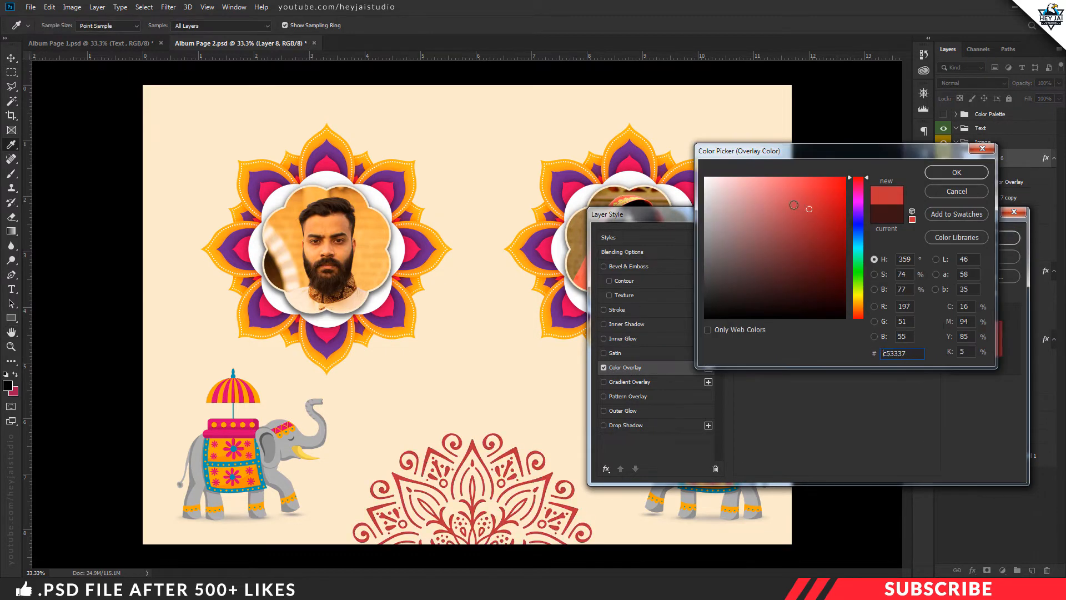
click(785, 180)
click(950, 173)
key(Escape)
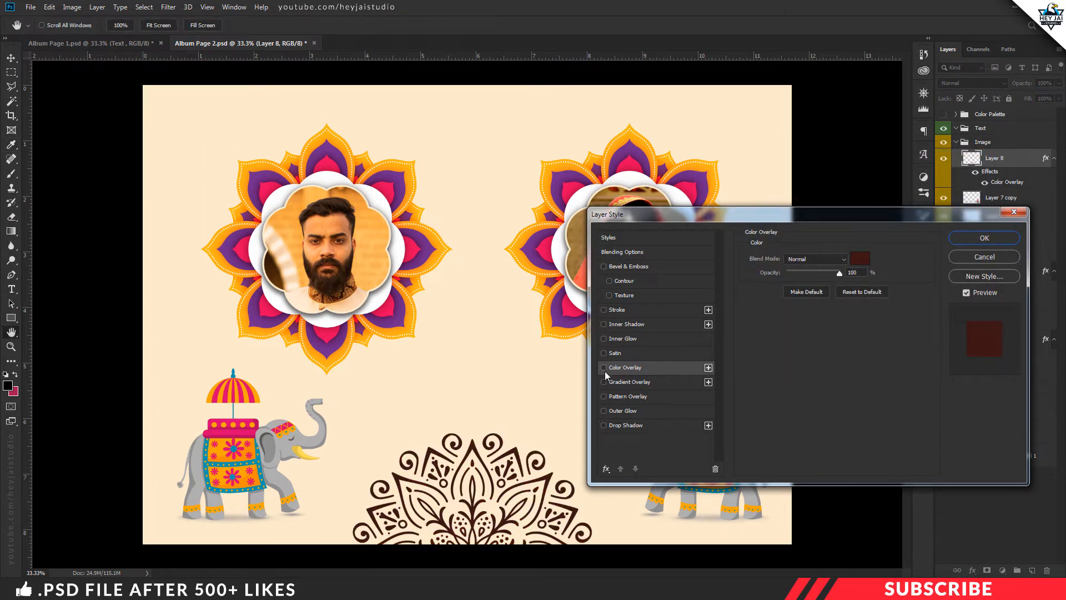
Try preset gradients, including Blue, Red, Yellow, as a Gradient Overlay on the ornament, and discard the layer style changes
click(619, 382)
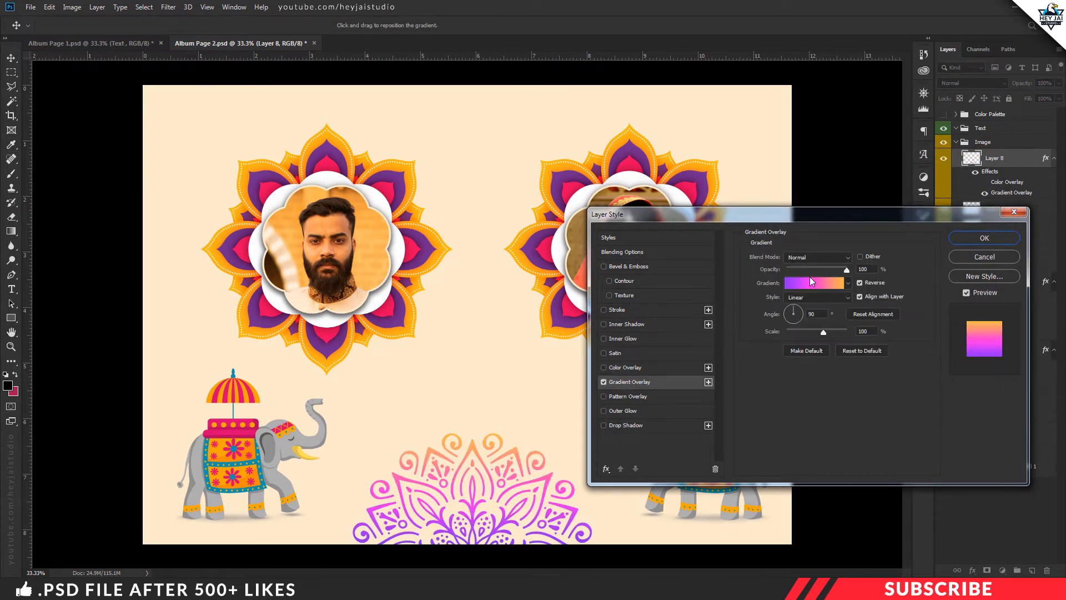
click(810, 282)
click(847, 167)
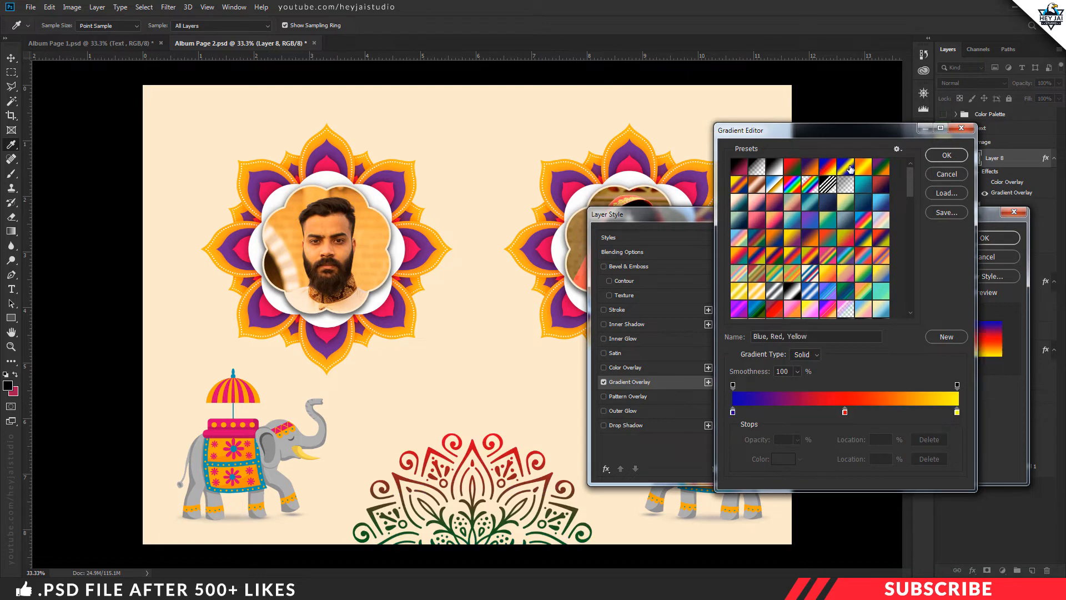
click(863, 167)
click(957, 174)
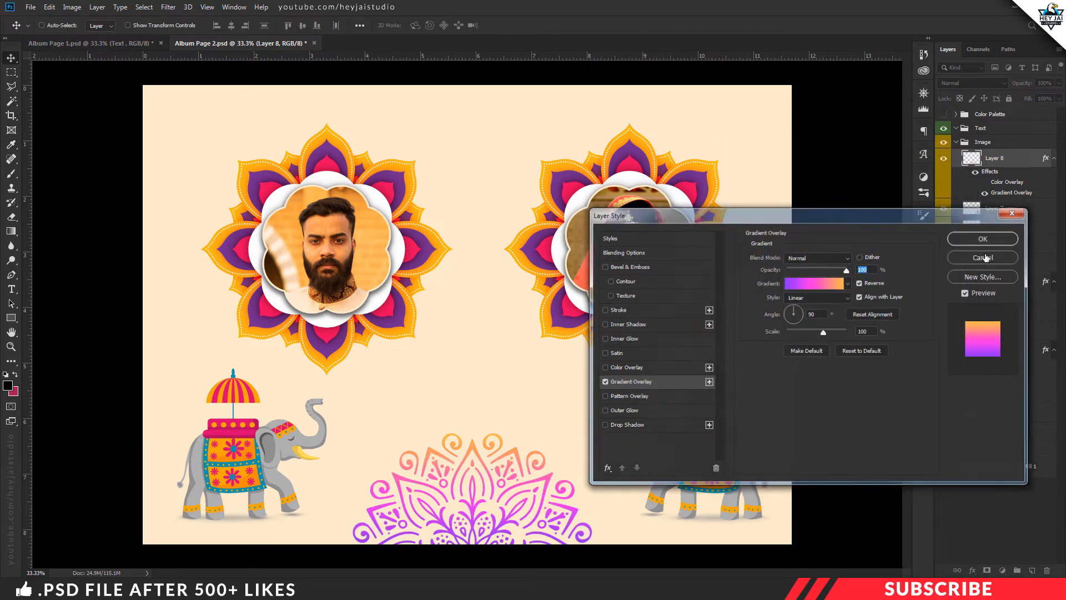
click(993, 256)
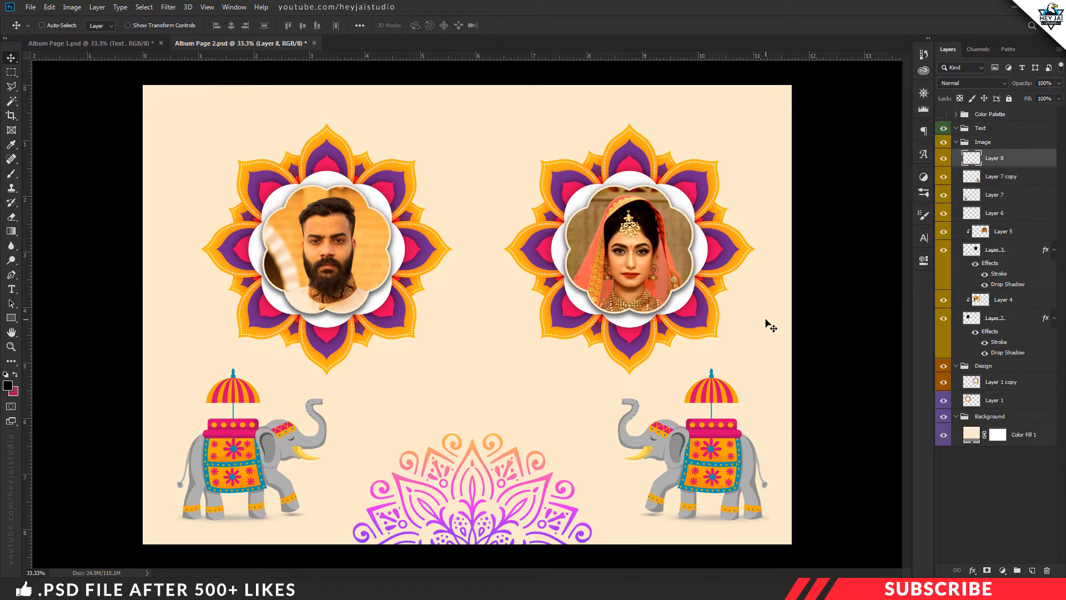
Open the Design-5 border image from the Project File folder in Photoshop
key(alt+Tab)
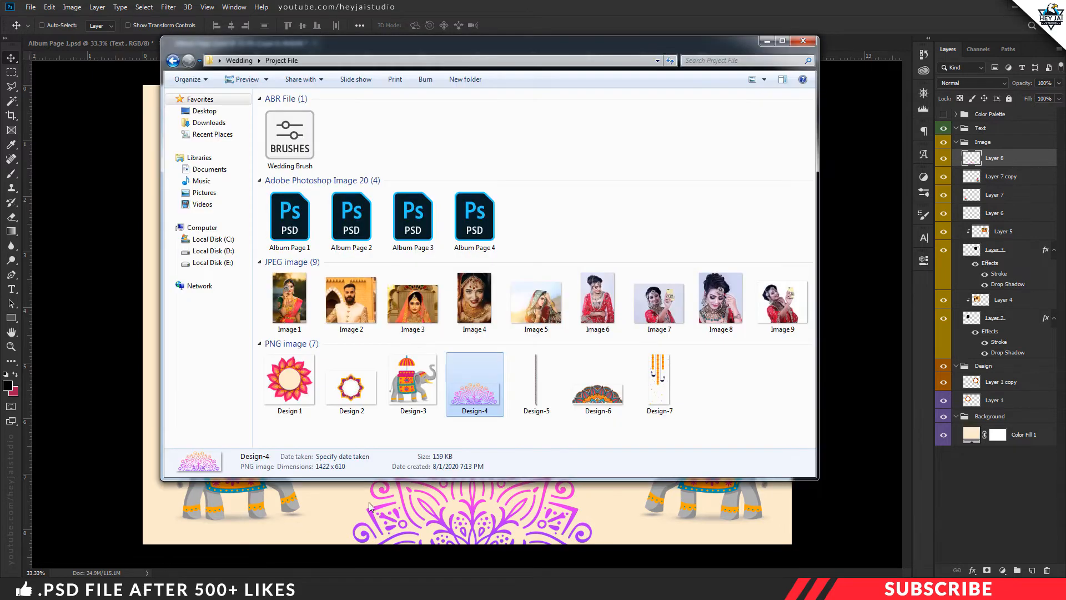
click(536, 379)
right_click(534, 380)
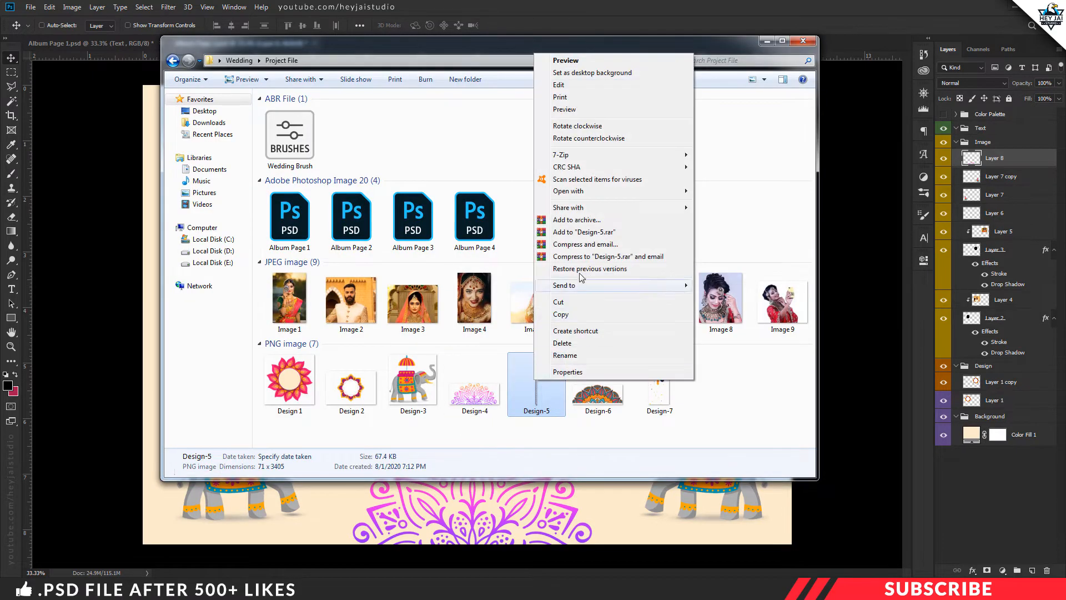
mouse_move(639, 192)
click(712, 192)
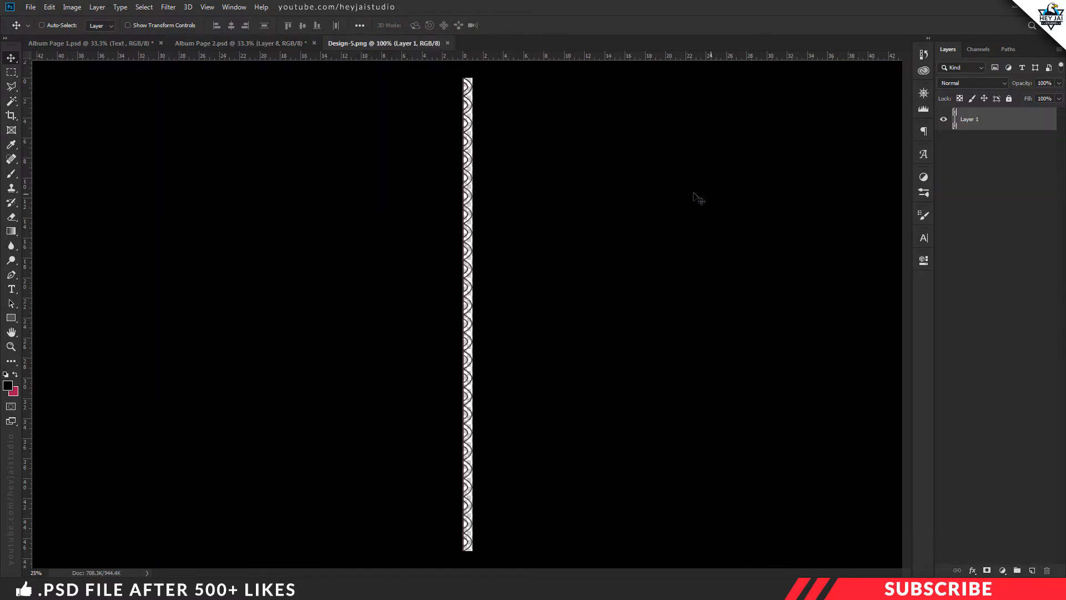
Copy the scalloped border into Album Page 2, close the source image, and align the border with the page's left edge
drag(415, 43, 419, 91)
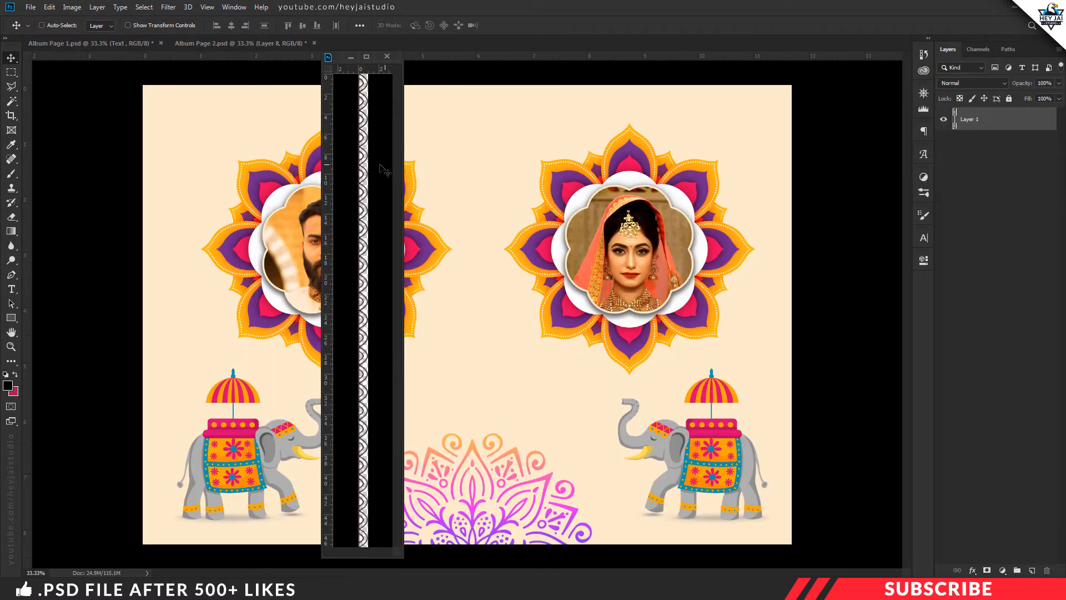
drag(370, 166, 191, 191)
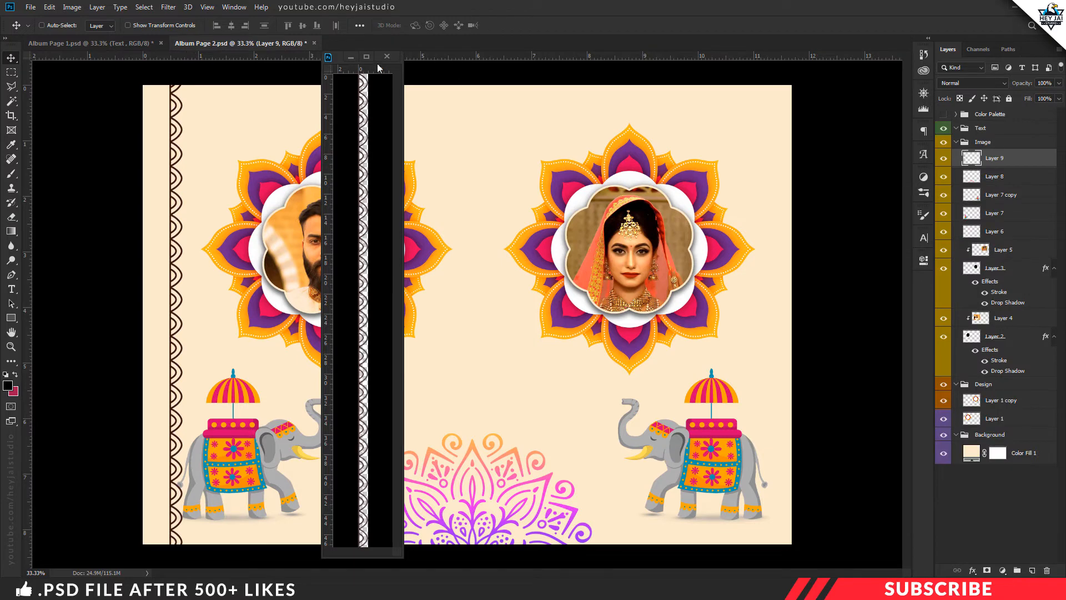
click(219, 267)
drag(174, 238, 150, 256)
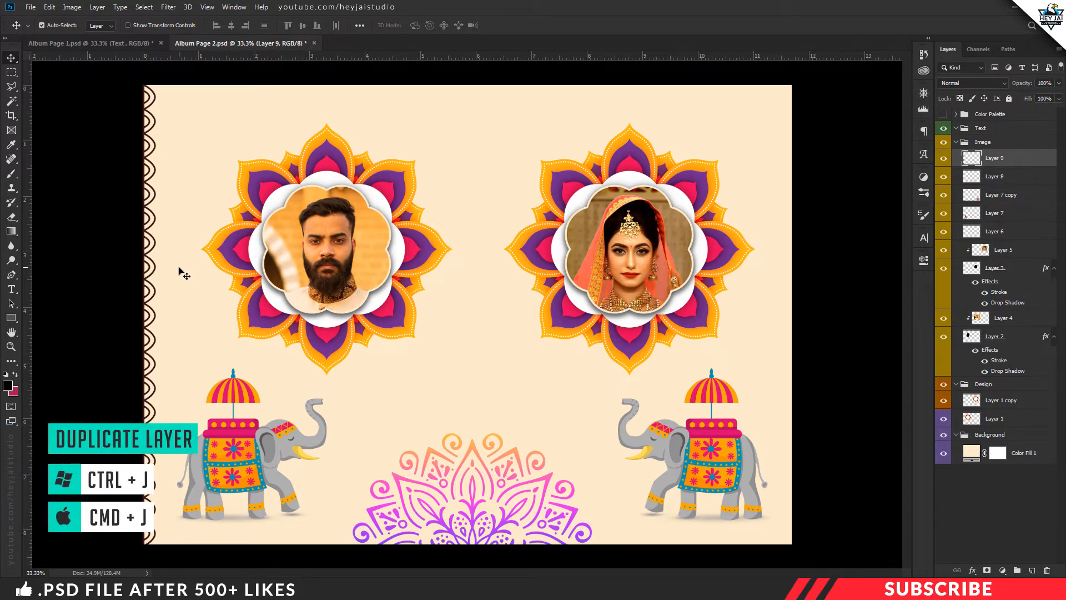
Duplicate the border layer, flip the copy horizontally, and place it along the page's right edge
key(ctrl+j)
drag(149, 251, 472, 254)
key(ctrl+t)
right_click(473, 230)
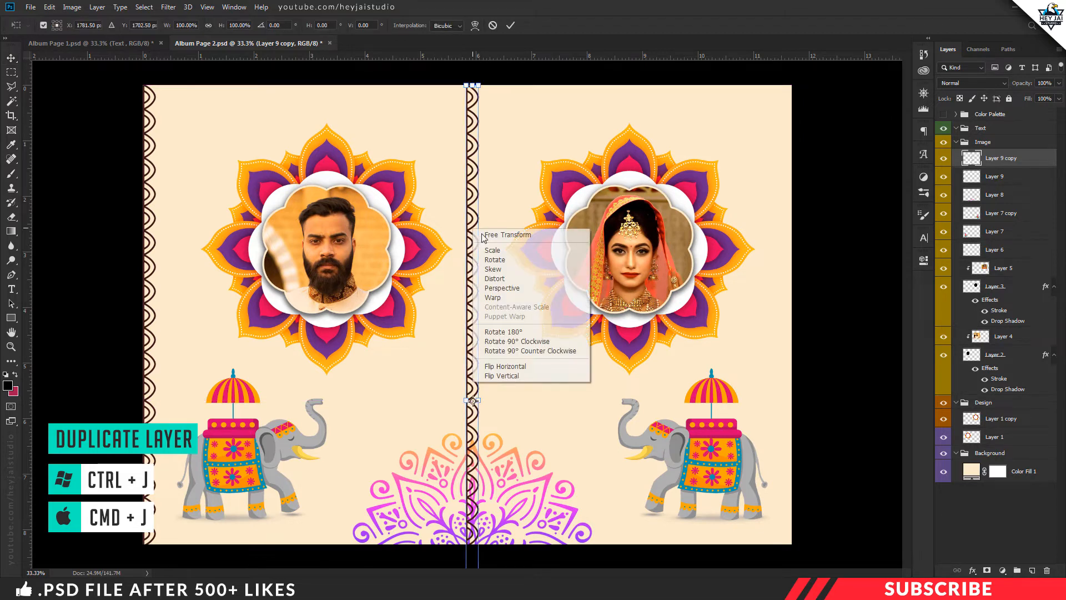
click(499, 367)
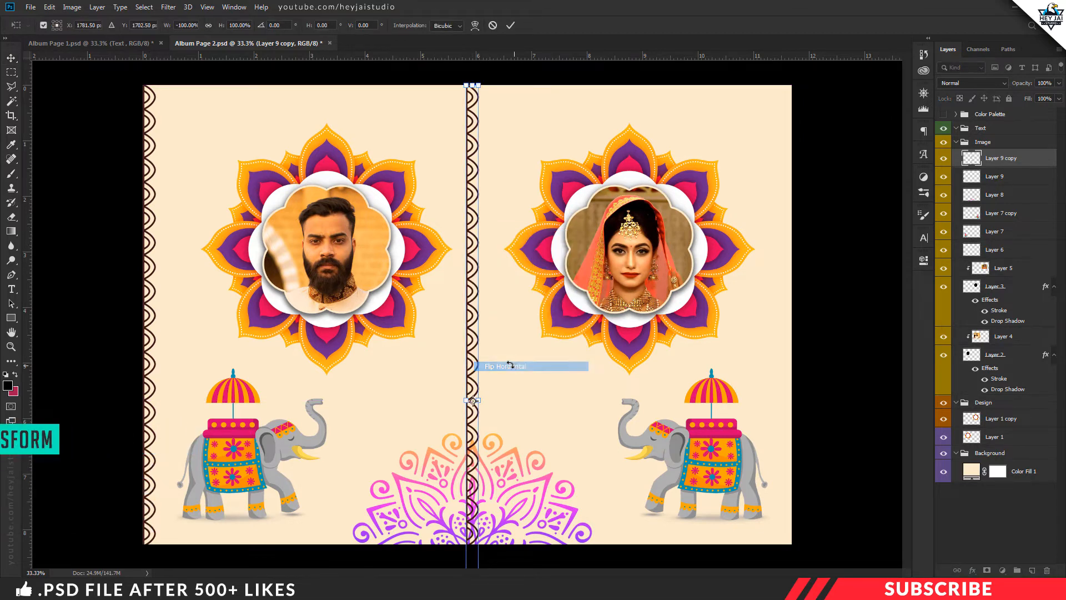
key(Return)
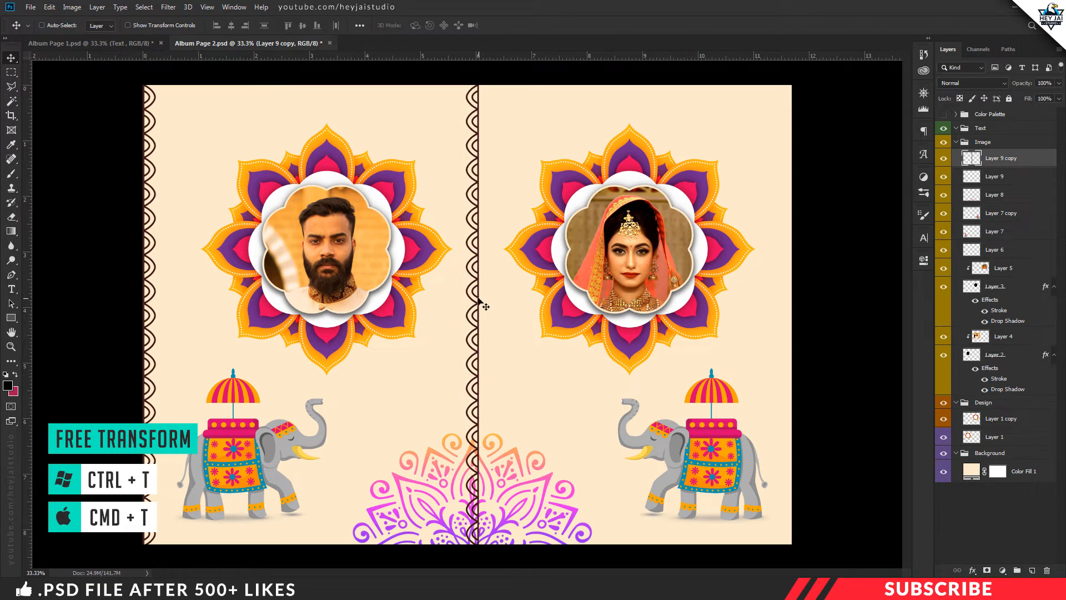
drag(484, 305, 479, 270)
Duplicate the right-hand border, place the copy mid-page, and rotate it 90° counter clockwise into a horizontal strip
key(ctrl+j)
key(ctrl+t)
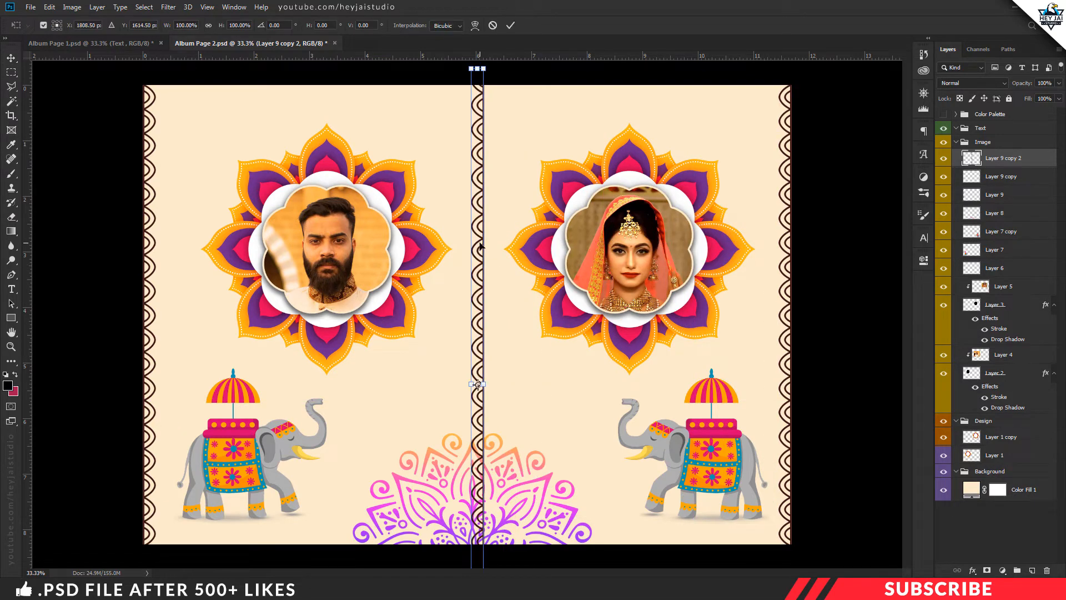
right_click(481, 245)
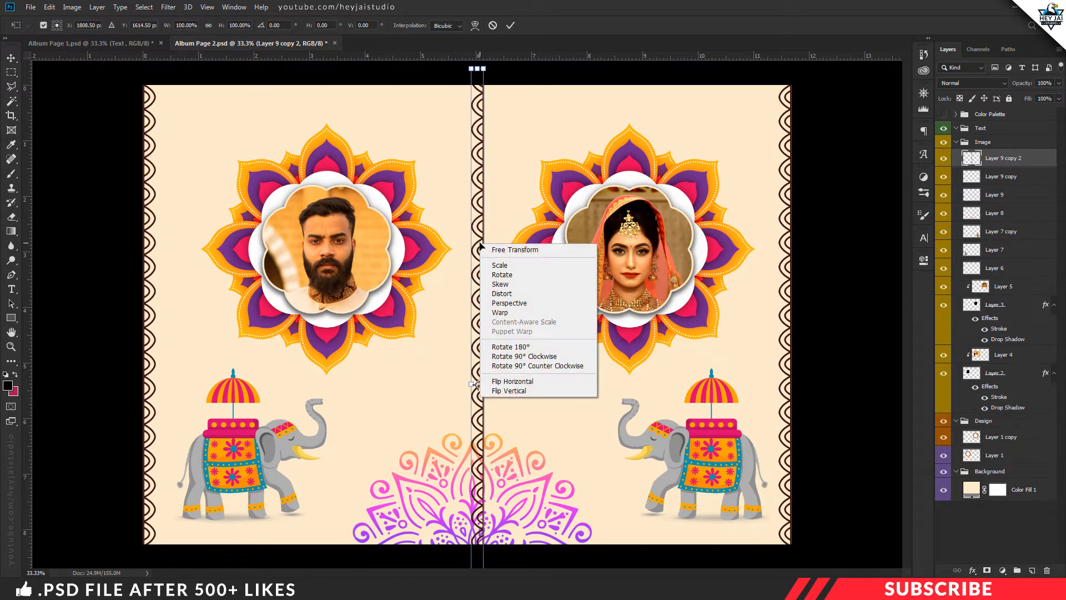
click(502, 367)
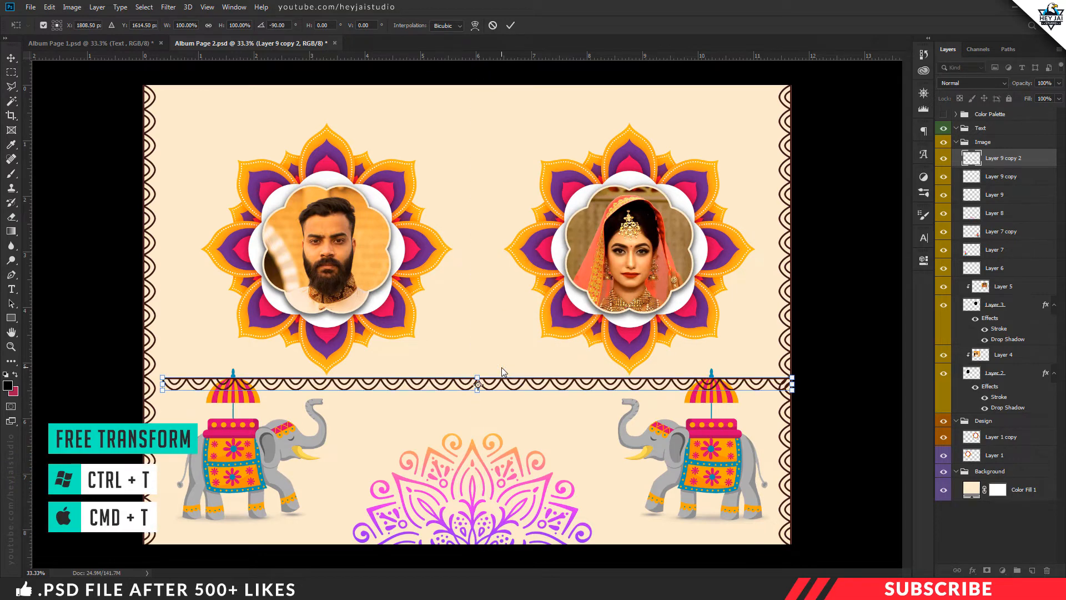